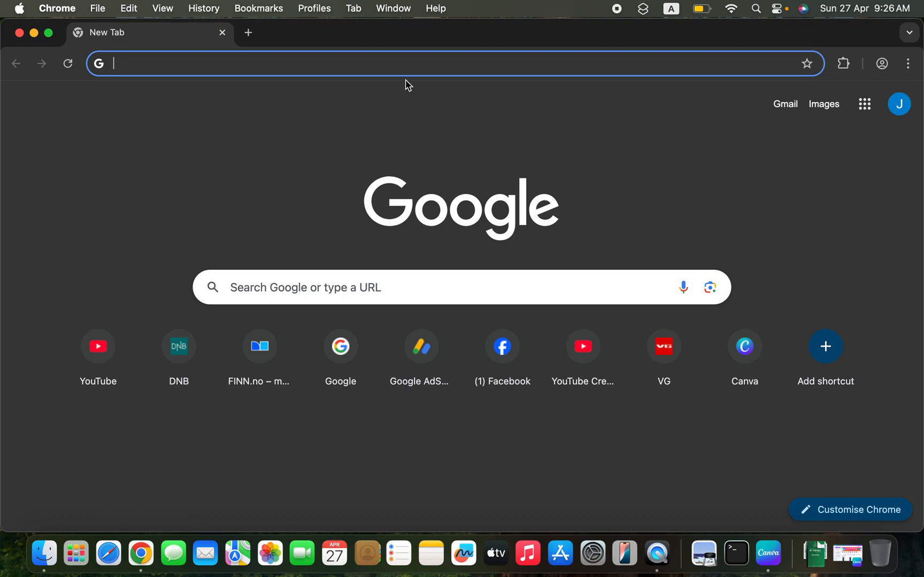
- Open the canva.com website in the browser
type("a")
key("BackSpace")
key("BackSpace")
type("canva.com")
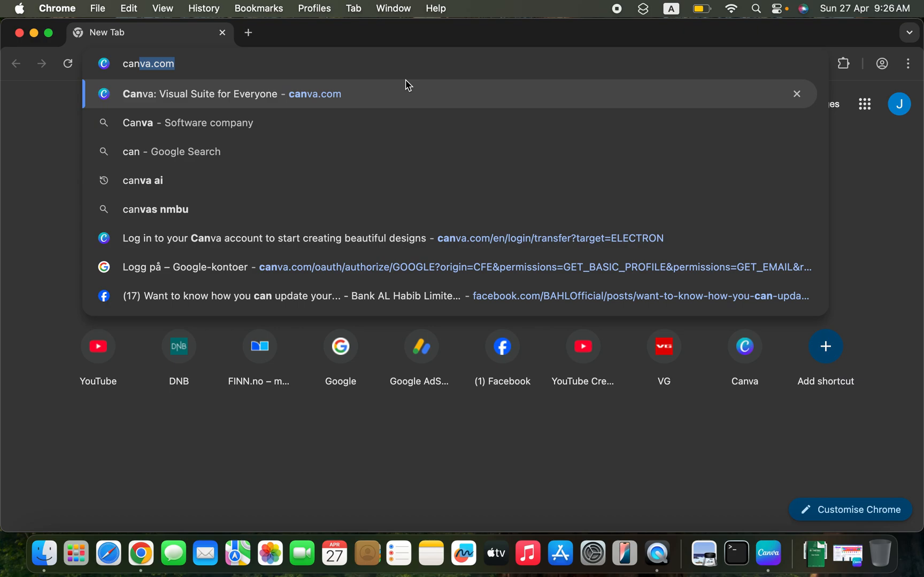
key("Return")
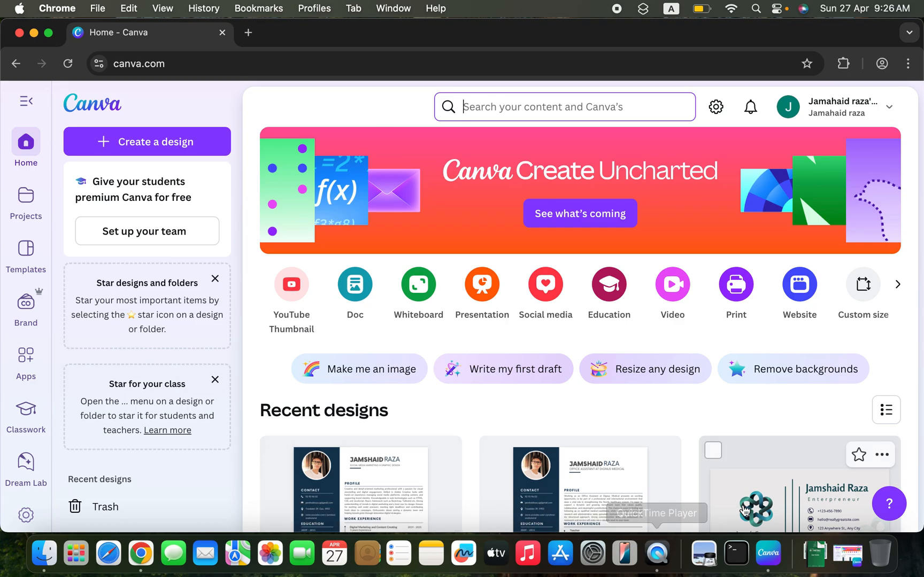
- Switch to the Canva desktop app and search for "resume"
left_click(767, 559)
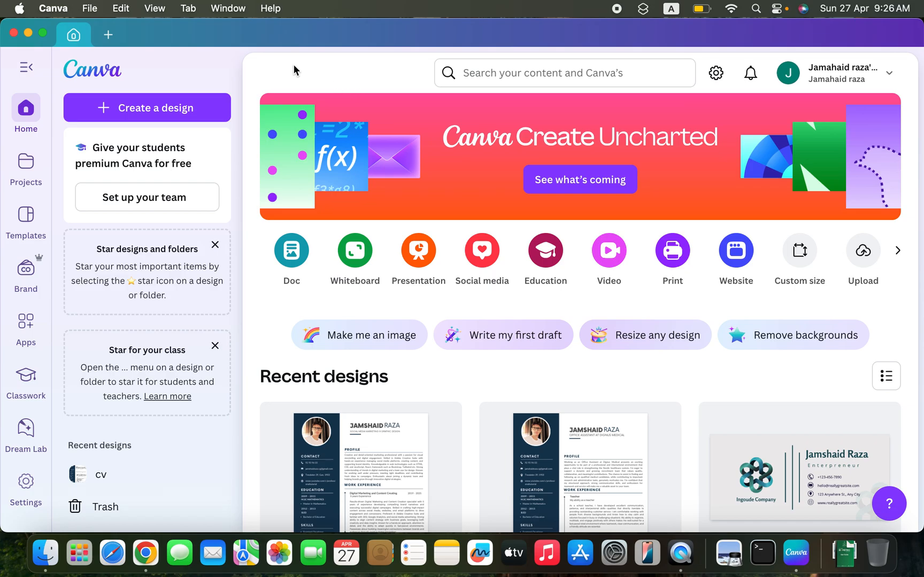
left_click(497, 73)
type("re")
type("mo")
key("BackSpace")
key("BackSpace")
key("BackSpace")
type("esu")
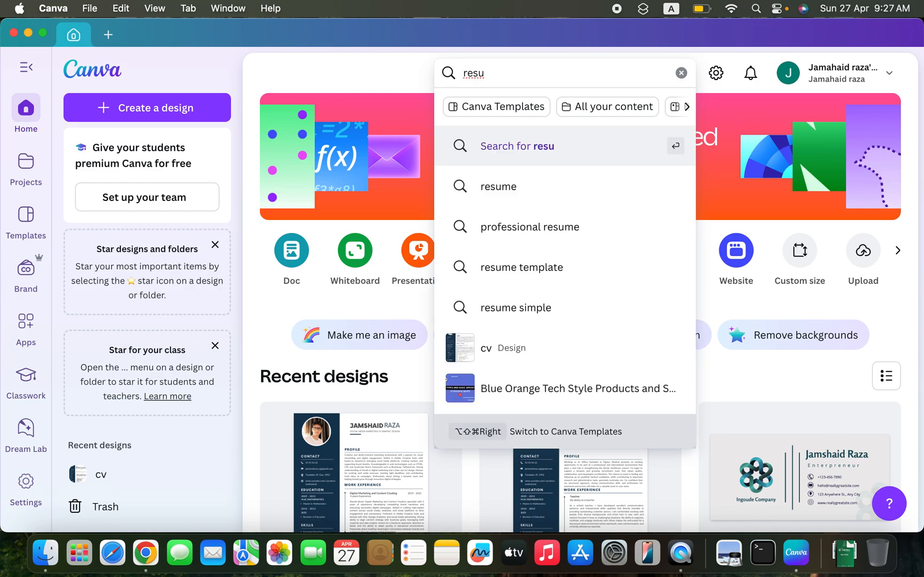
type("me")
key("Return")
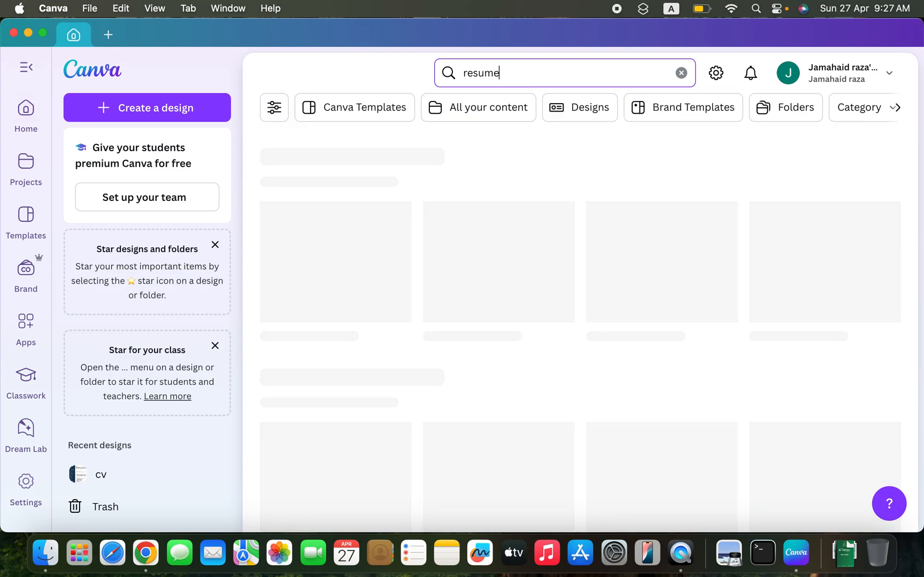
- Look through the resume templates in the search results to find a suitable layout
scroll(495, 150, "down", 2)
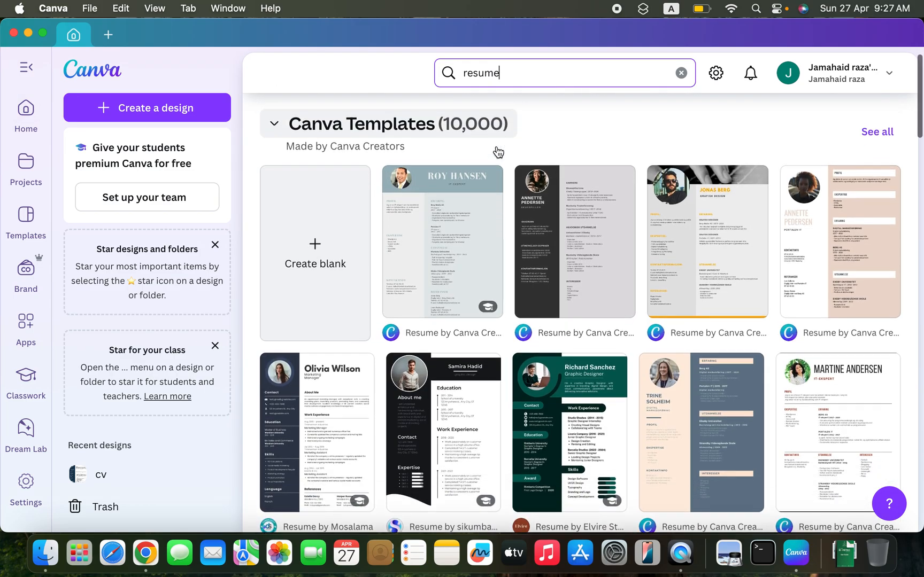
scroll(497, 152, "up", 1)
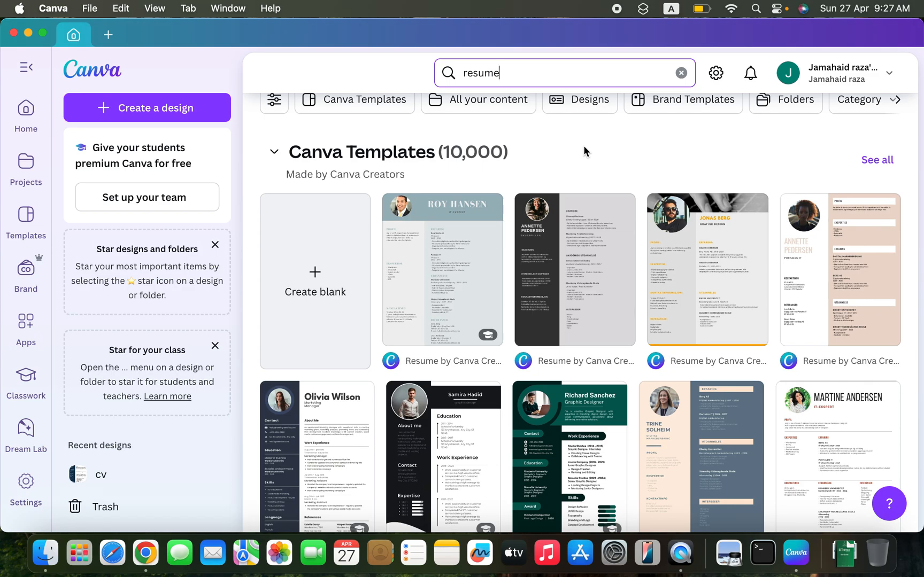
scroll(583, 145, "down", 2)
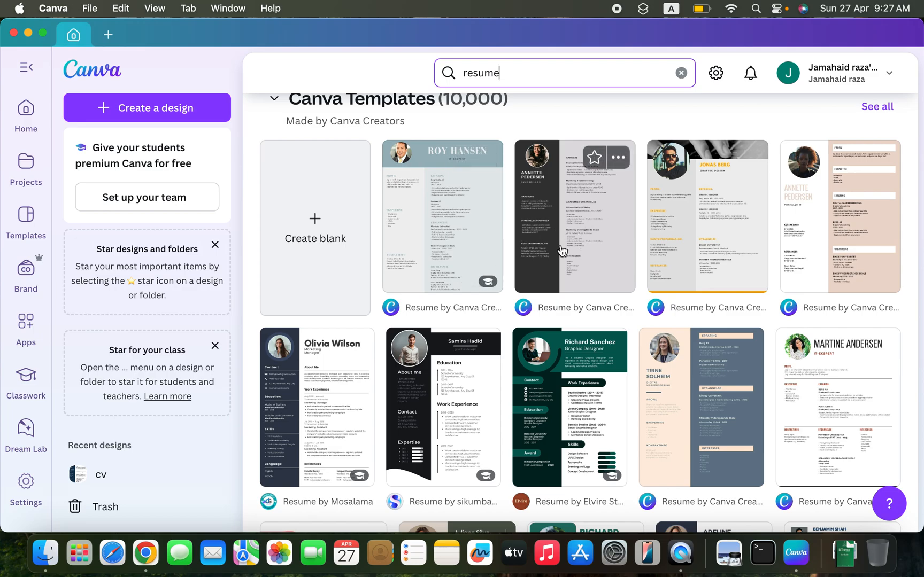
scroll(653, 217, "down", 3)
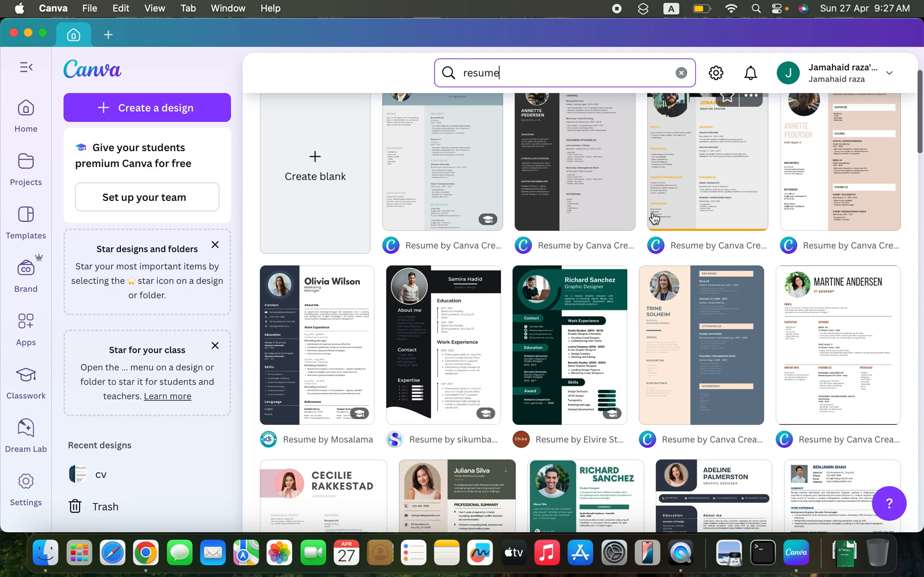
scroll(654, 217, "down", 6)
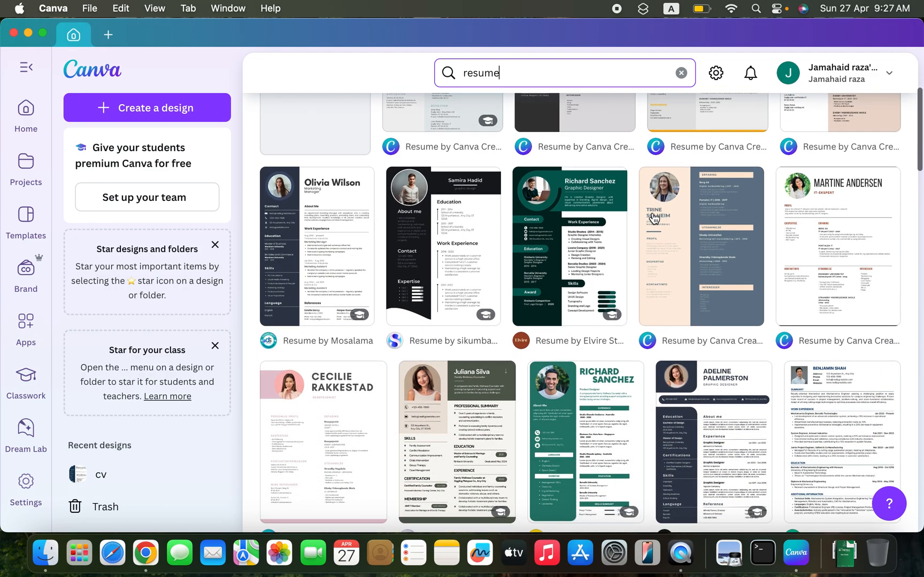
scroll(653, 217, "down", 10)
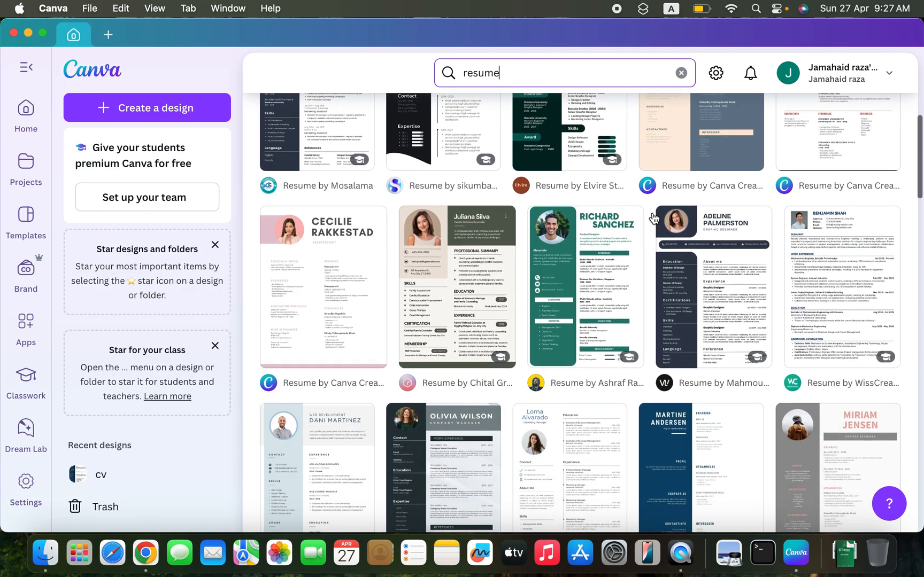
scroll(653, 217, "up", 6)
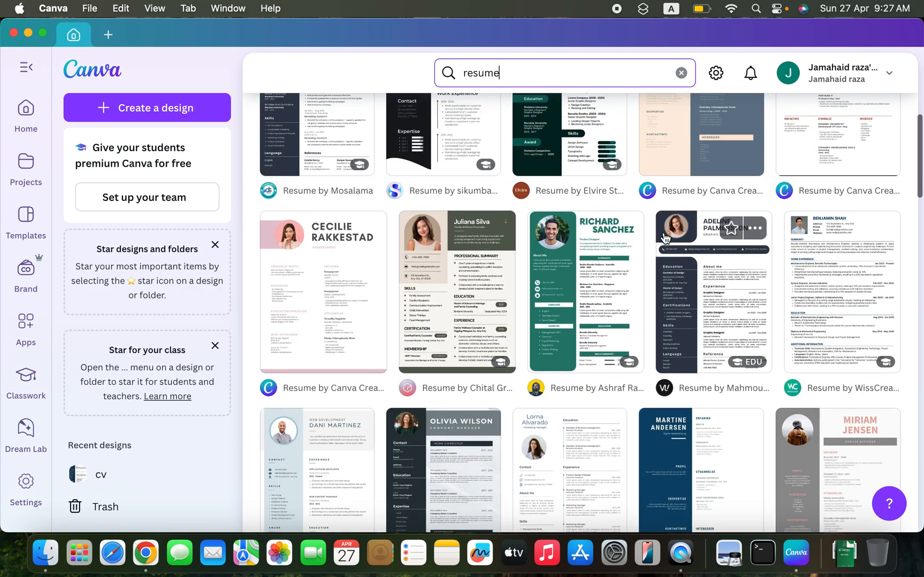
scroll(724, 251, "up", 5)
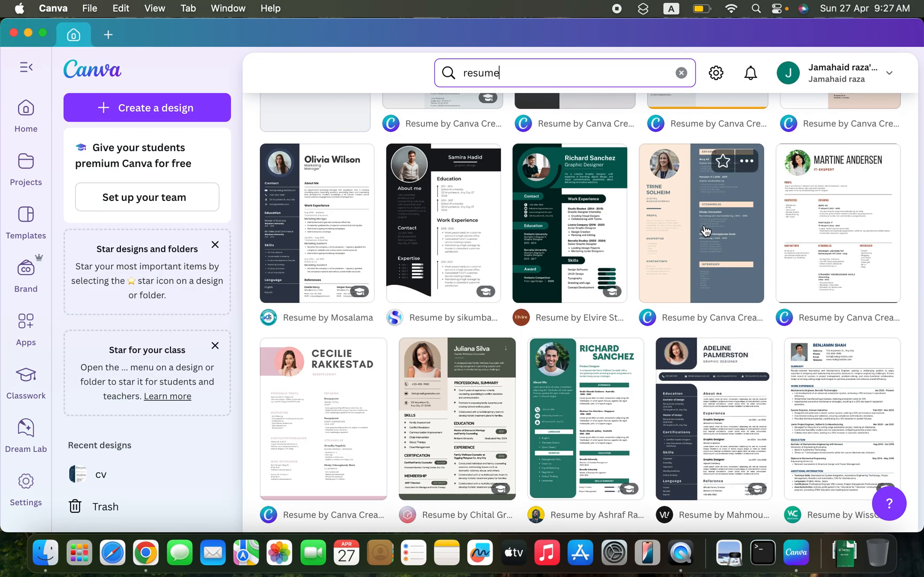
scroll(703, 235, "down", 6)
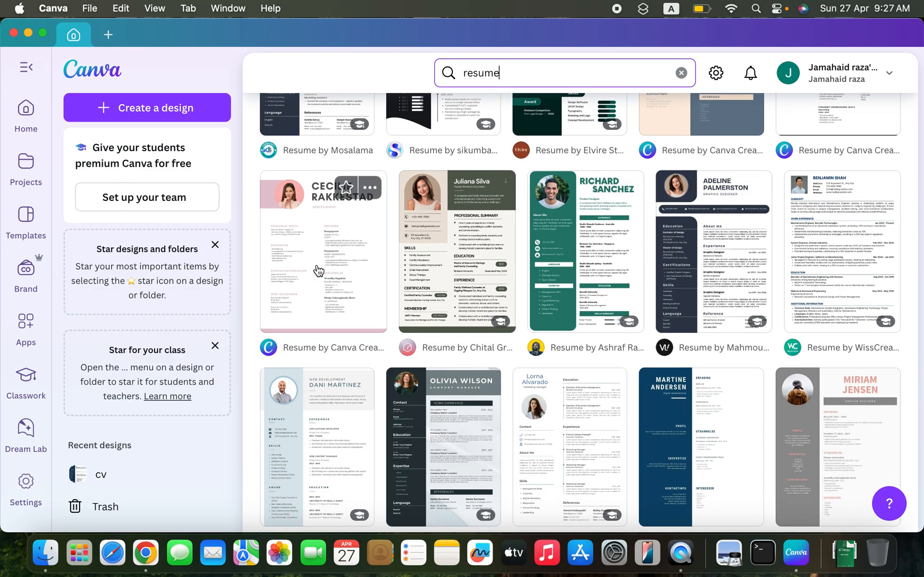
scroll(317, 270, "down", 6)
scroll(700, 274, "down", 7)
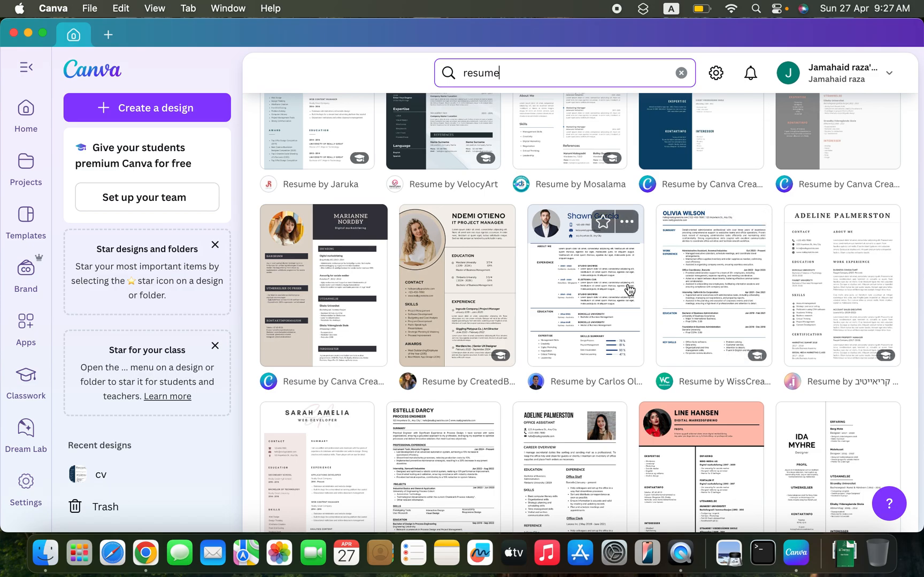
scroll(630, 289, "down", 9)
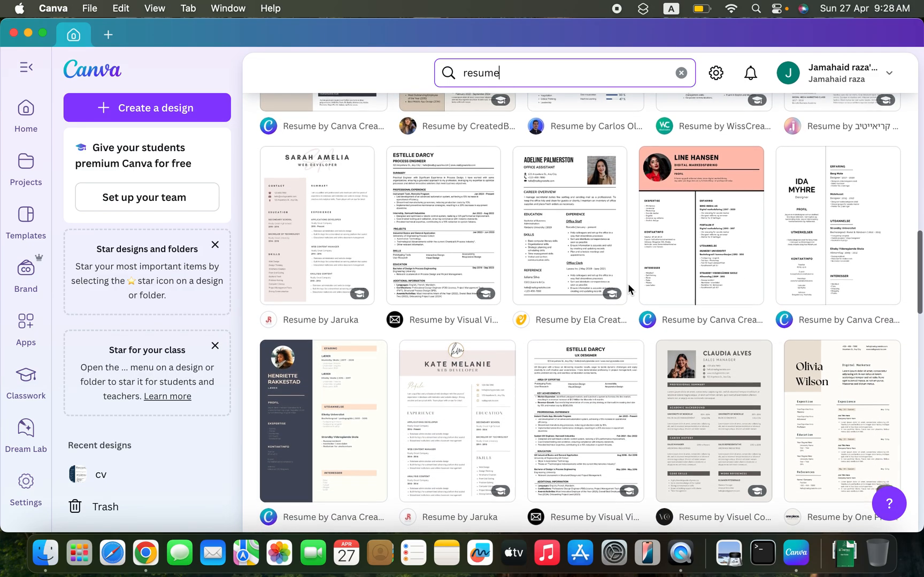
scroll(630, 289, "down", 4)
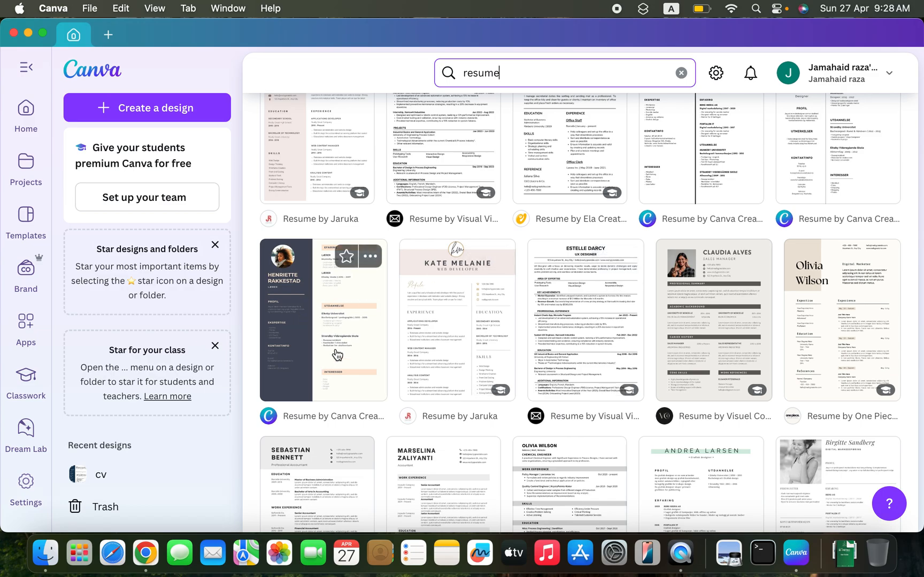
- Choose the dark two-column resume template "Mørk Lilla Kvinne Foto Todelt Rektangel CV" and open it for customizing
left_click(328, 314)
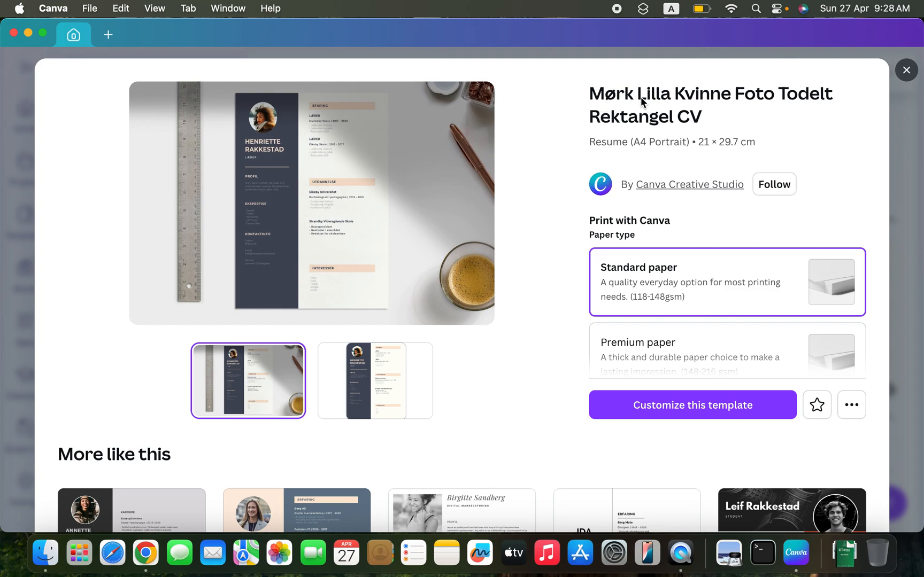
scroll(539, 197, "down", 3)
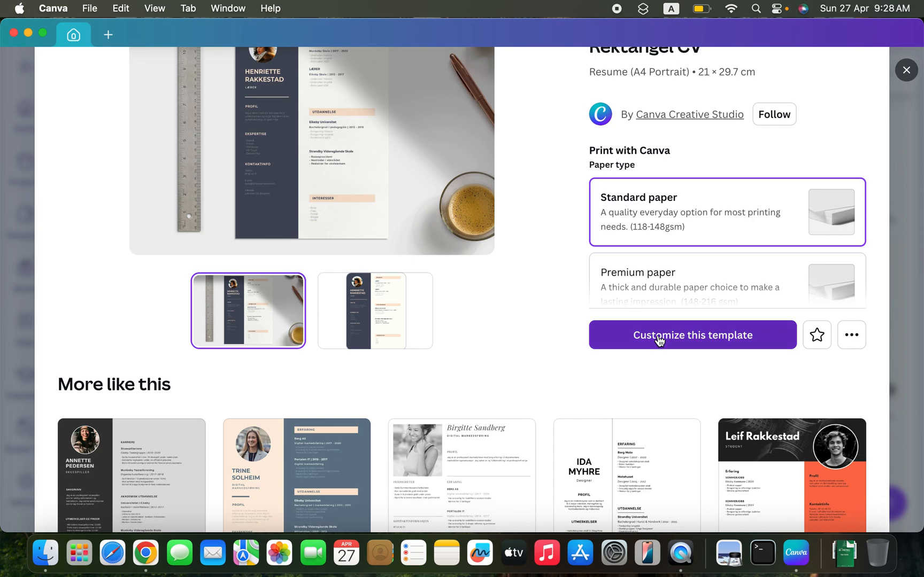
left_click(659, 341)
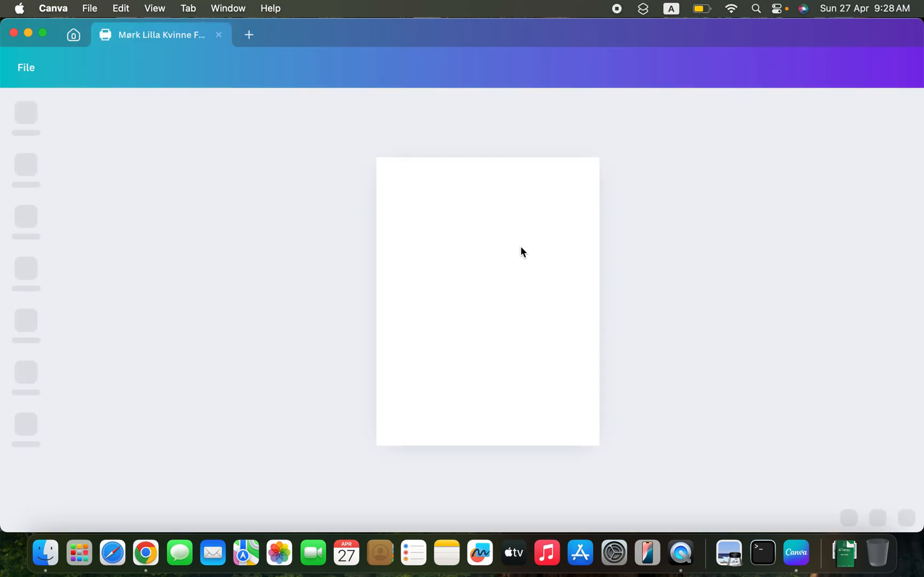
- Replace the large name heading under the photo with "PROFESSIONAL TUTORIAL" and set its font size to 20.3
scroll(503, 230, "up", 10)
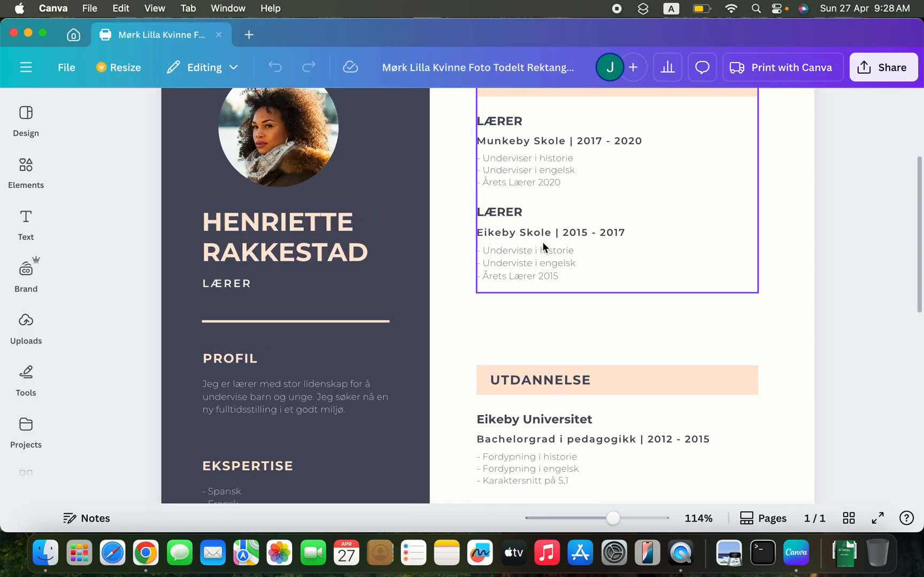
scroll(542, 243, "up", 3)
scroll(542, 205, "up", 3)
scroll(542, 205, "down", 5)
double_click(277, 254)
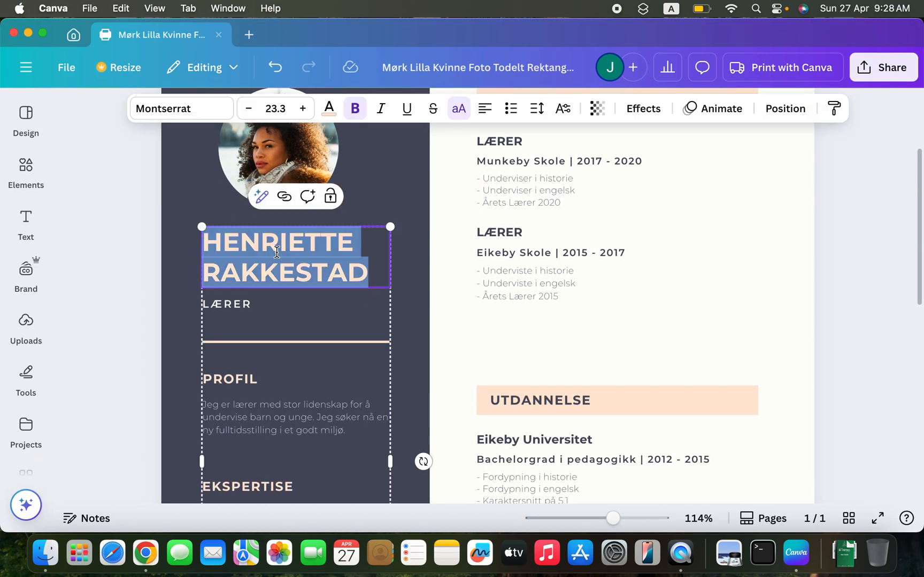
type("P")
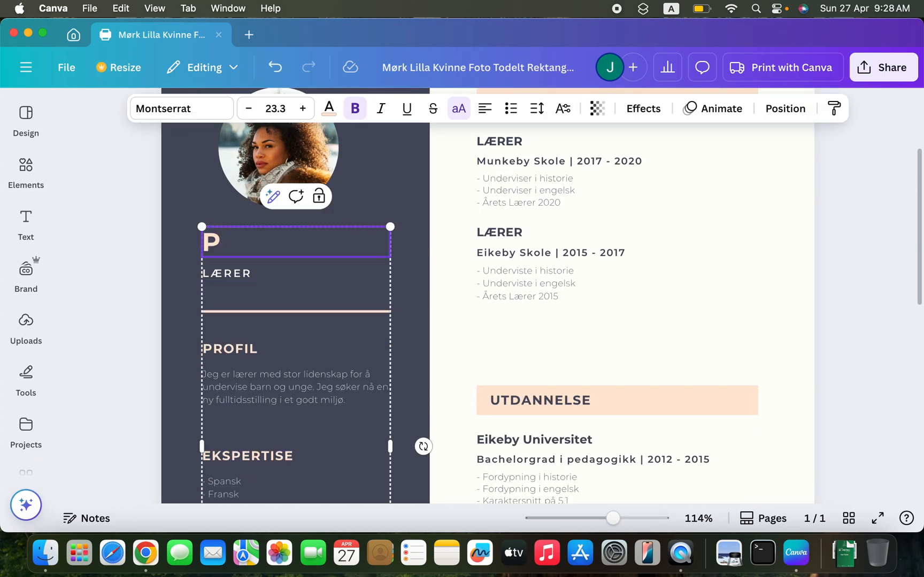
type("ROFESSIONL")
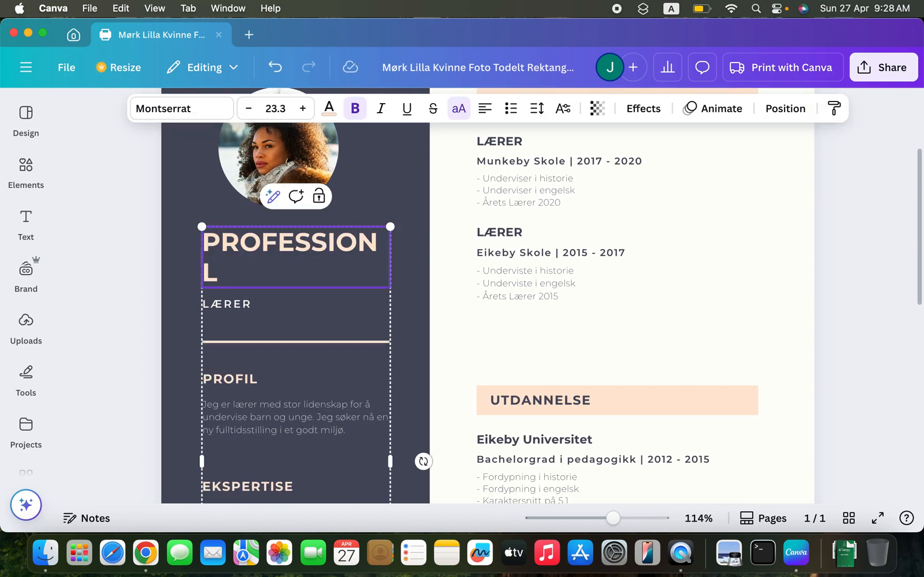
type("A")
key("BackSpace")
key("BackSpace")
type("AL TUTRO")
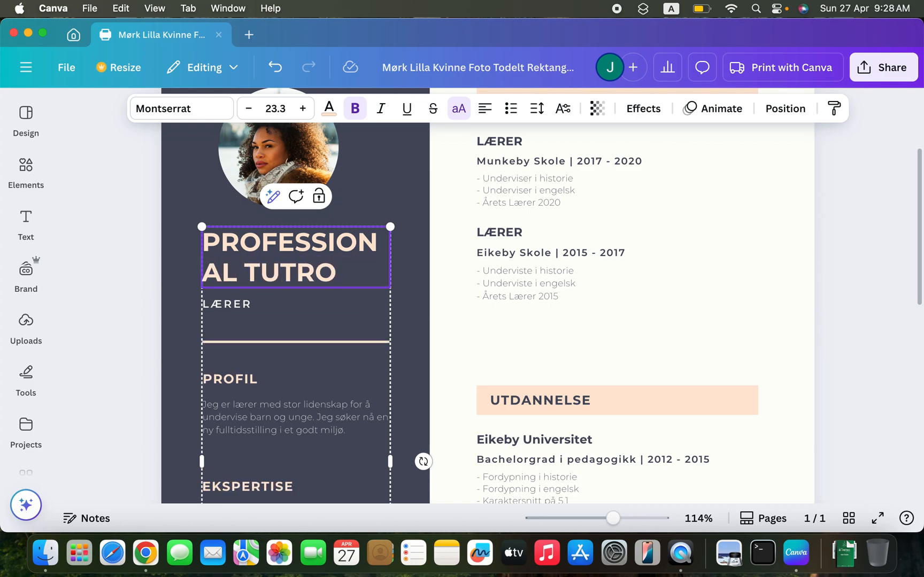
key("BackSpace")
key("BackSpace")
type("ORIAL")
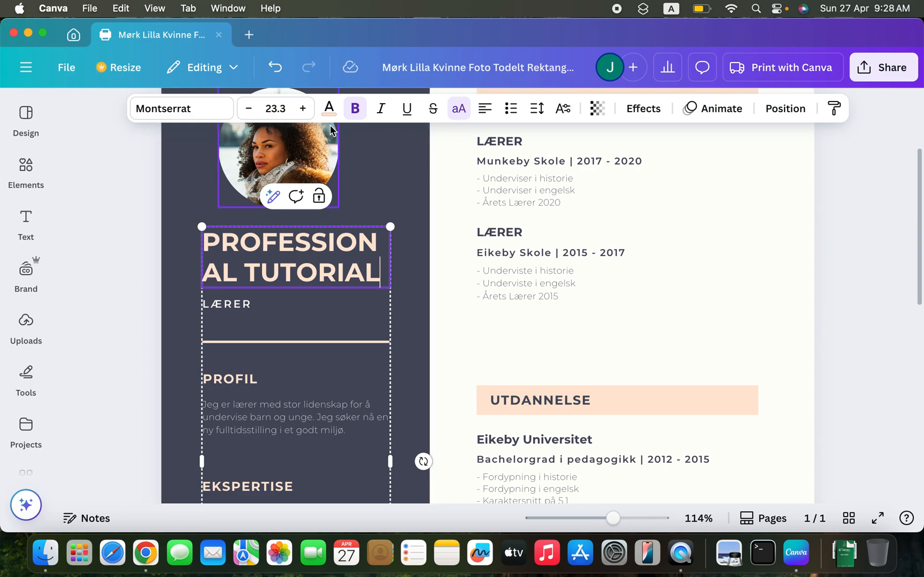
left_click(253, 112)
left_click(254, 113)
left_click(254, 112)
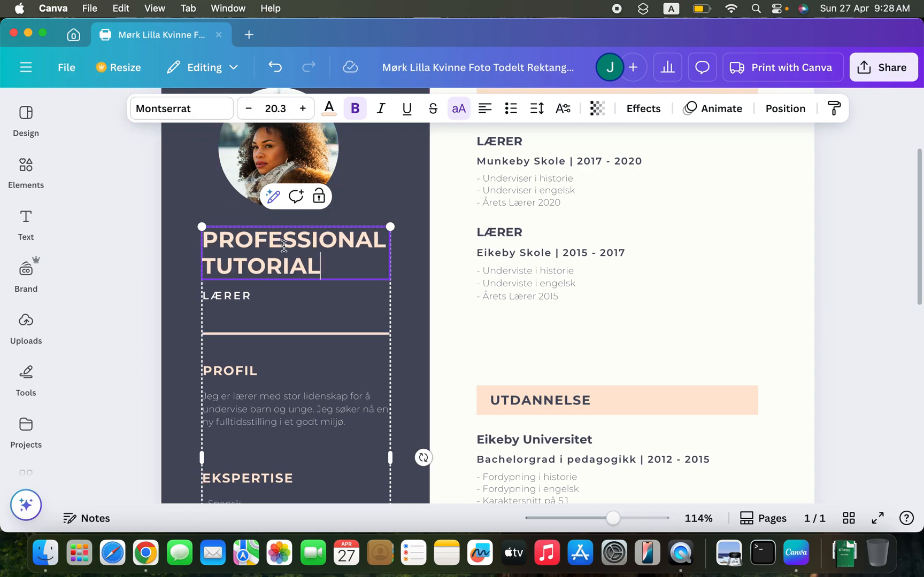
- Replace the job title below the main heading with "TEACHING ON YOUTUBE"
left_click(293, 307)
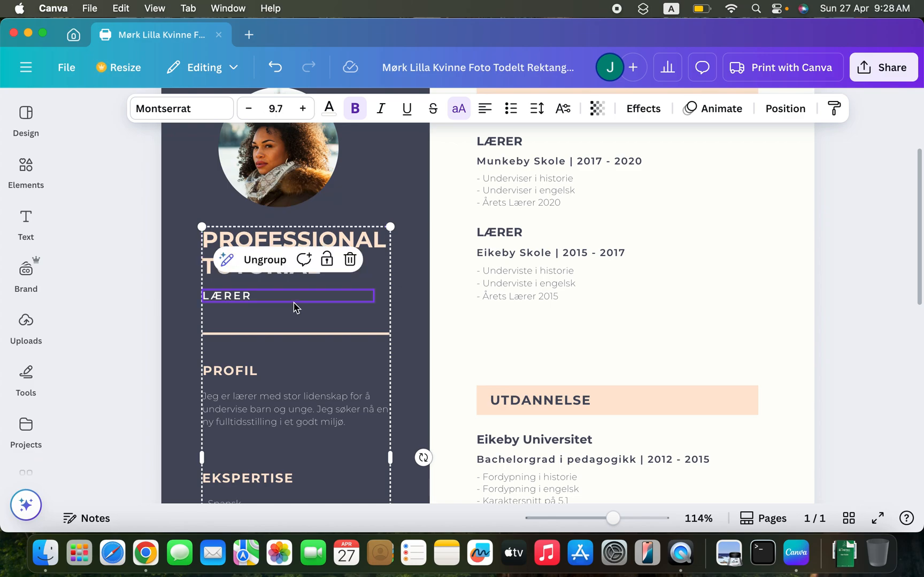
left_click(293, 302)
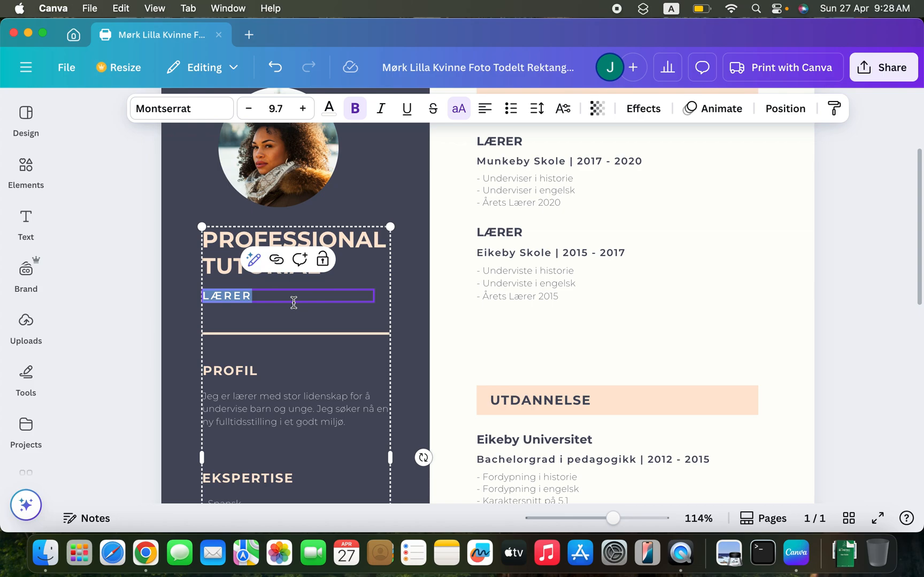
type("TEACHI")
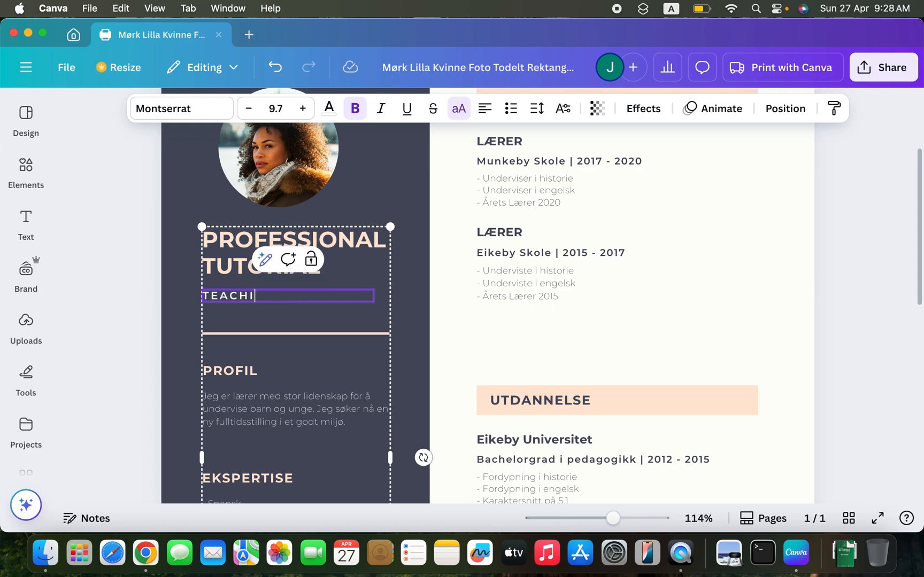
type("NG ON YOUTUBE")
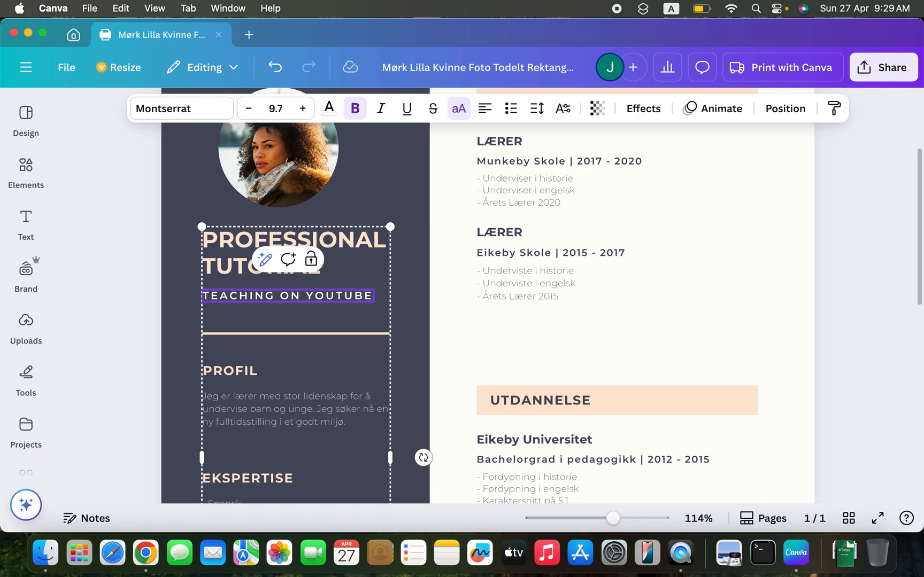
- Replace the paragraph under the PROFIL heading with "I am a youtuber for more then 5 years."
scroll(307, 364, "down", 5)
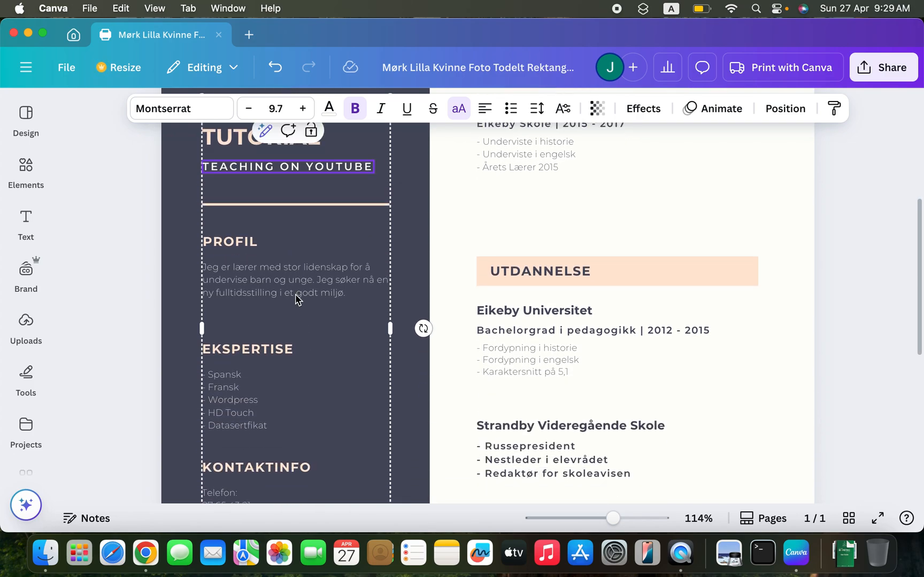
double_click(295, 295)
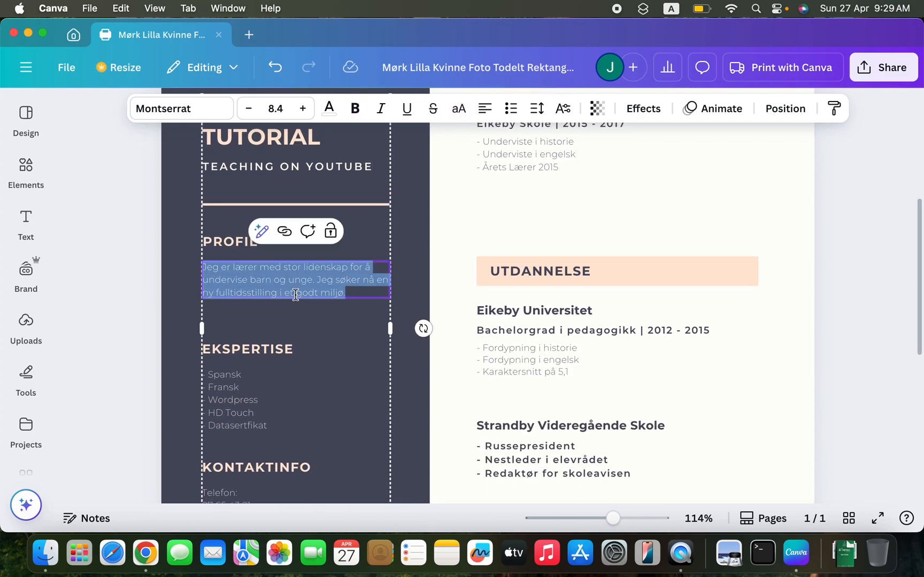
type("I am a youtube r ")
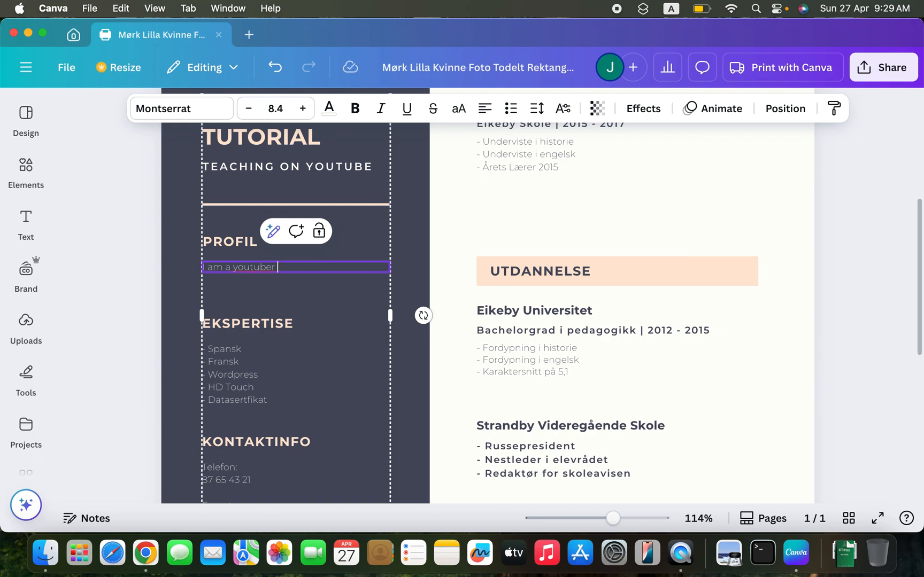
type("for more then 5 years.")
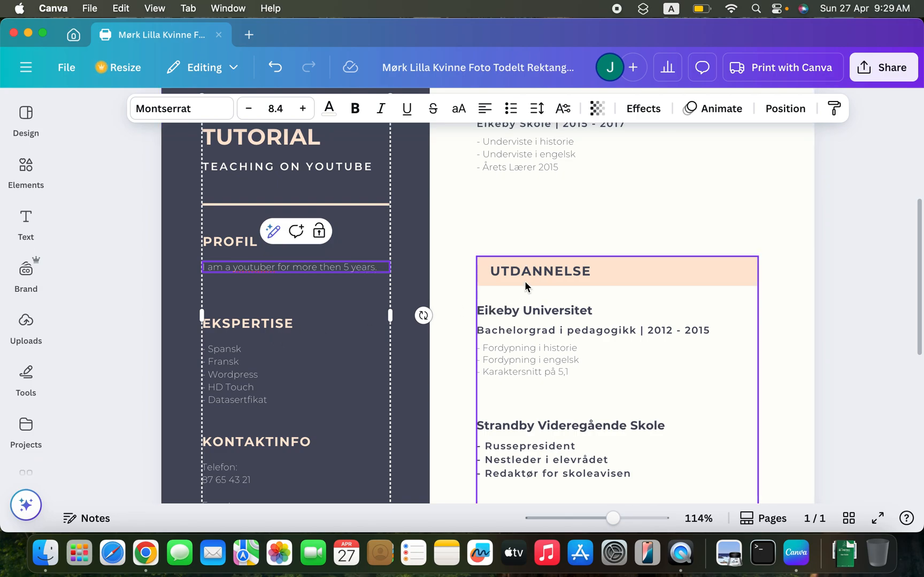
scroll(526, 287, "down", 3)
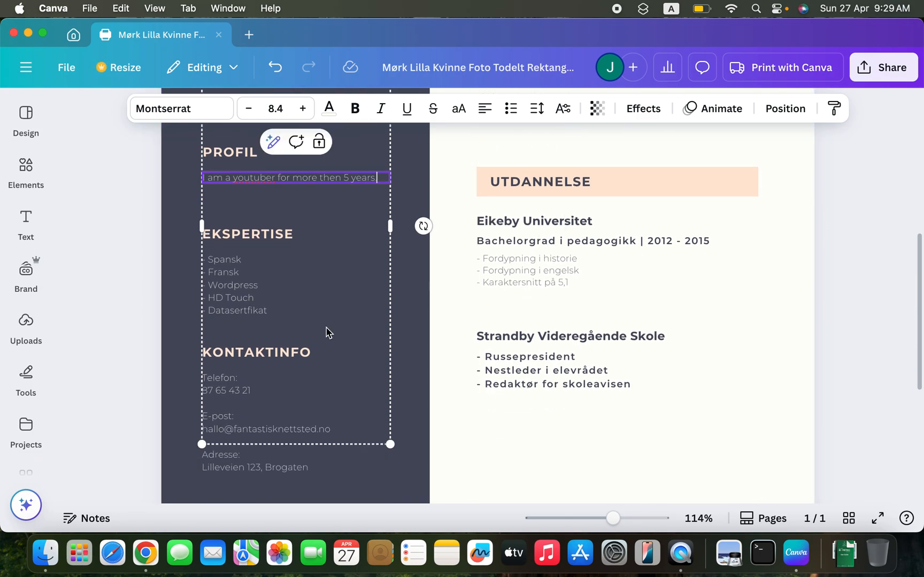
scroll(301, 401, "down", 8)
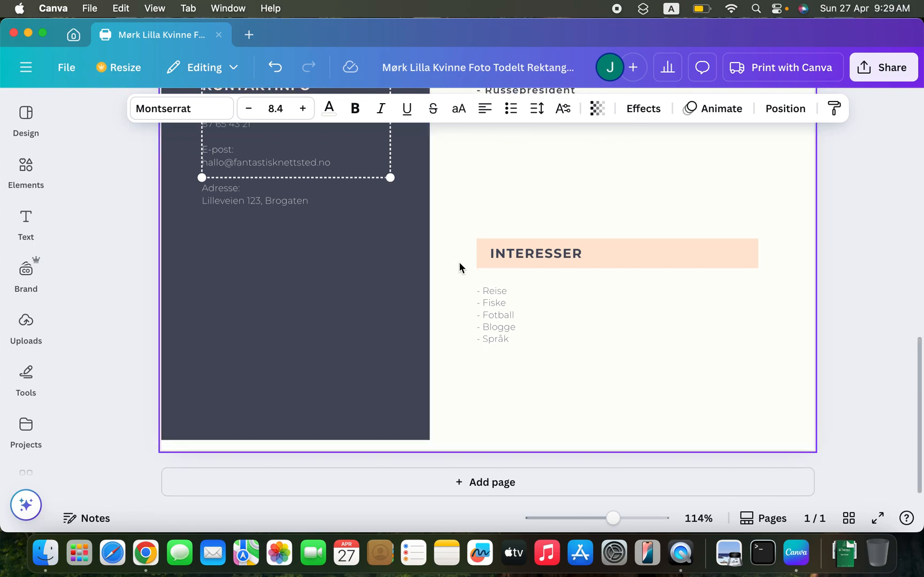
scroll(488, 278, "up", 15)
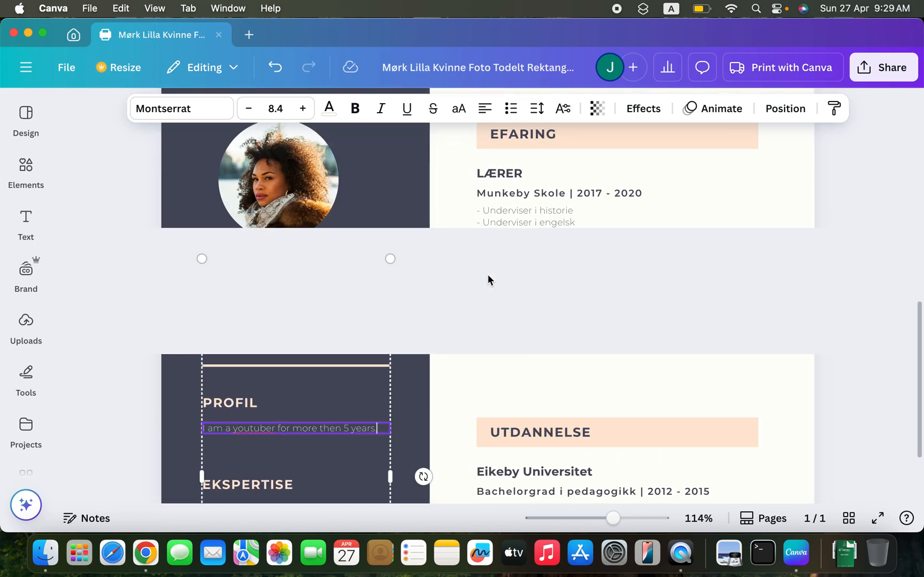
scroll(488, 278, "up", 2)
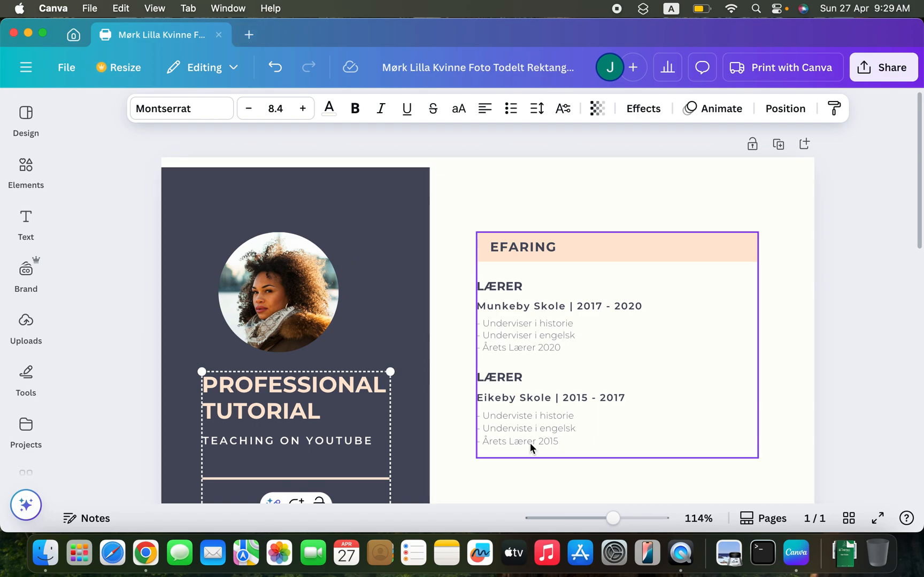
- Switch to Chrome and open a new browser tab
left_click(155, 556)
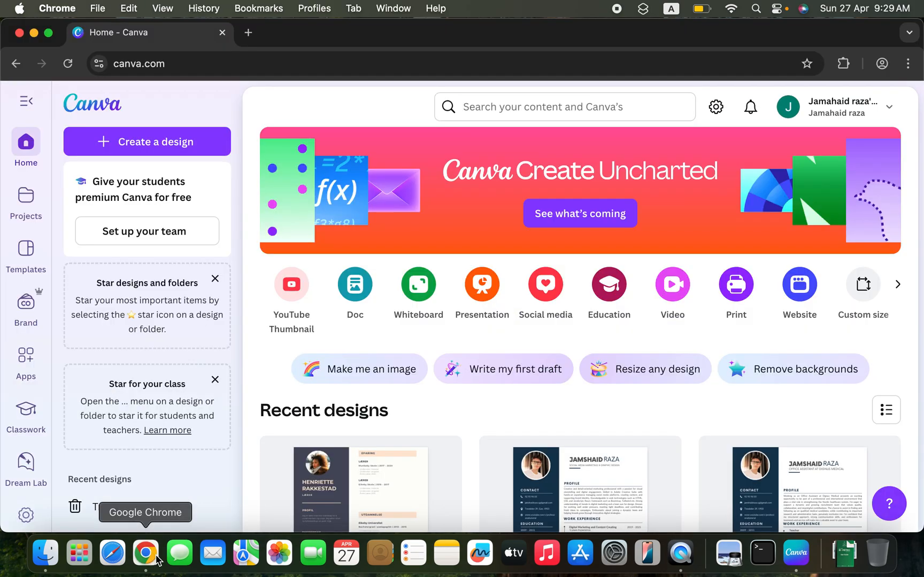
left_click(246, 33)
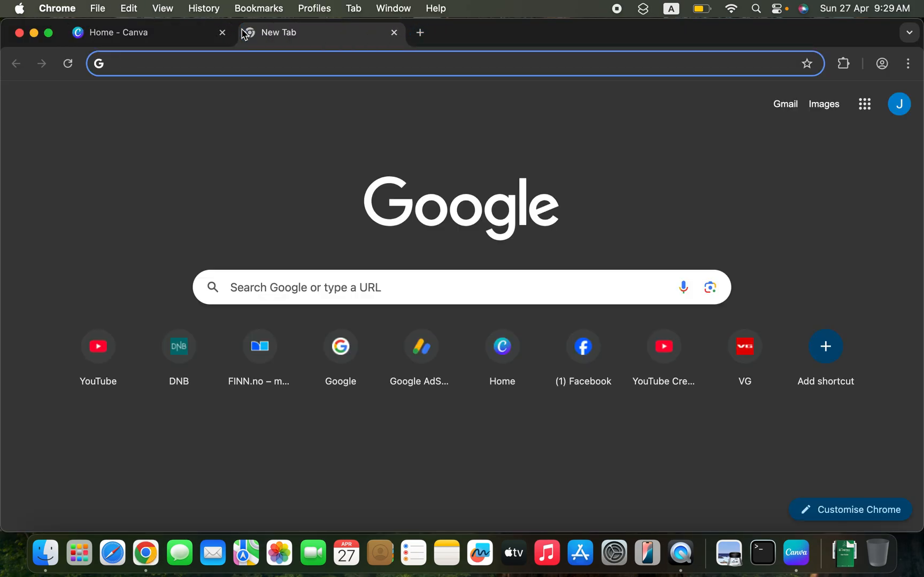
type("cha")
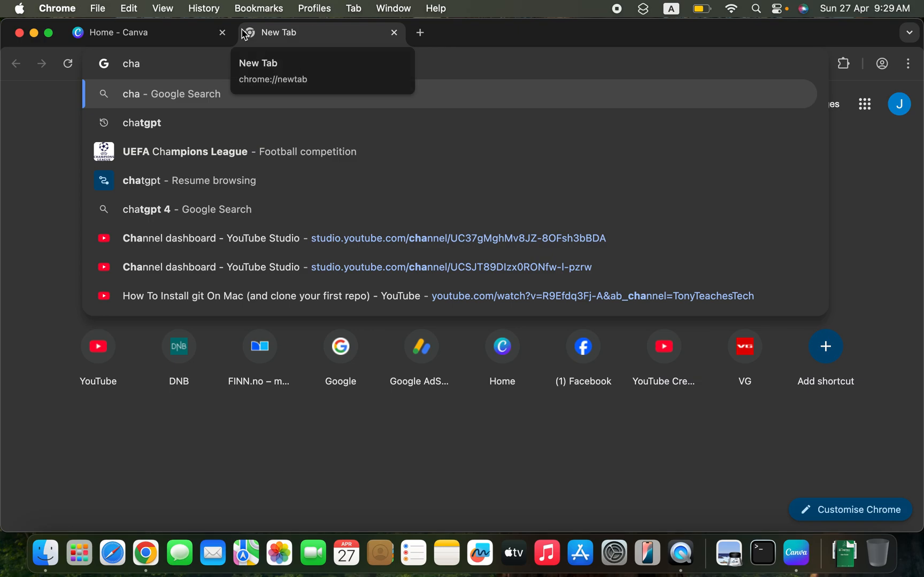
key("Down")
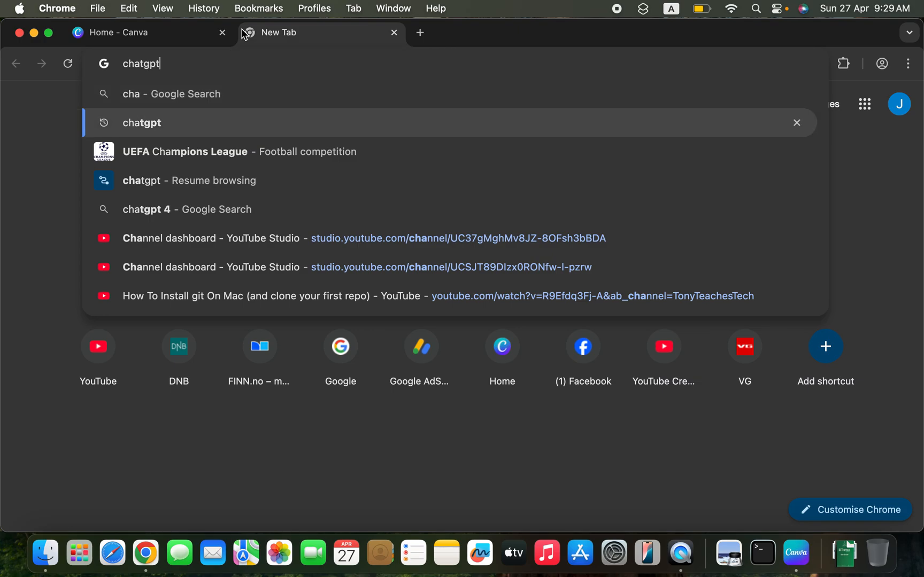
key("Return")
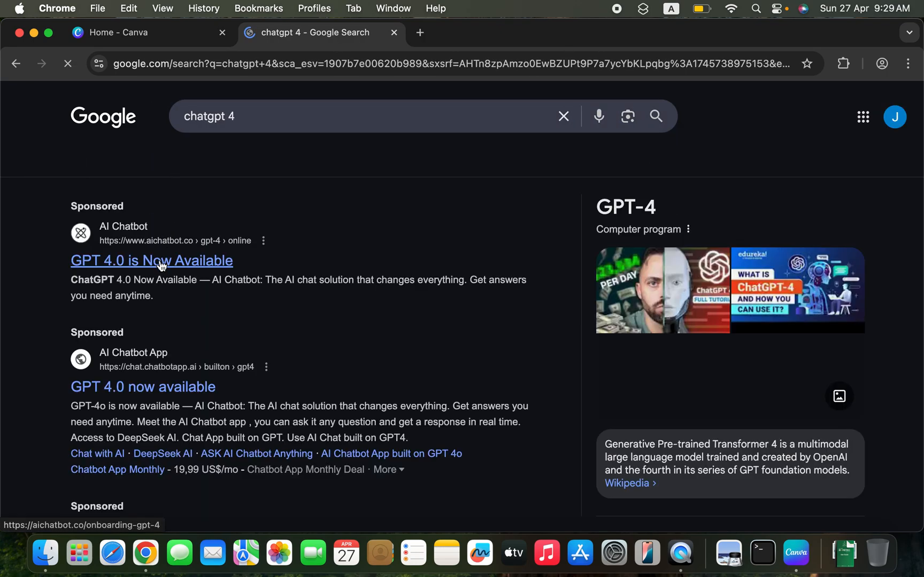
scroll(155, 267, "down", 2)
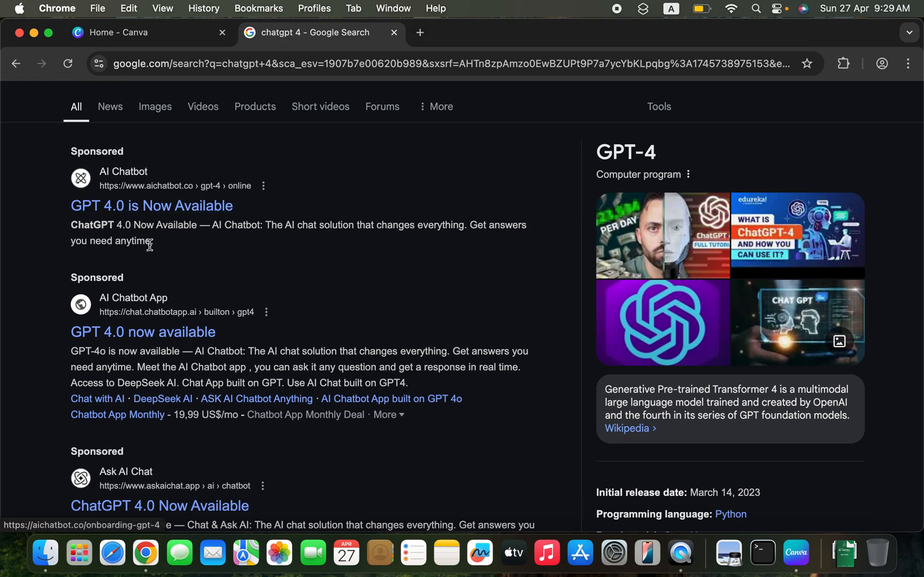
left_click(153, 208)
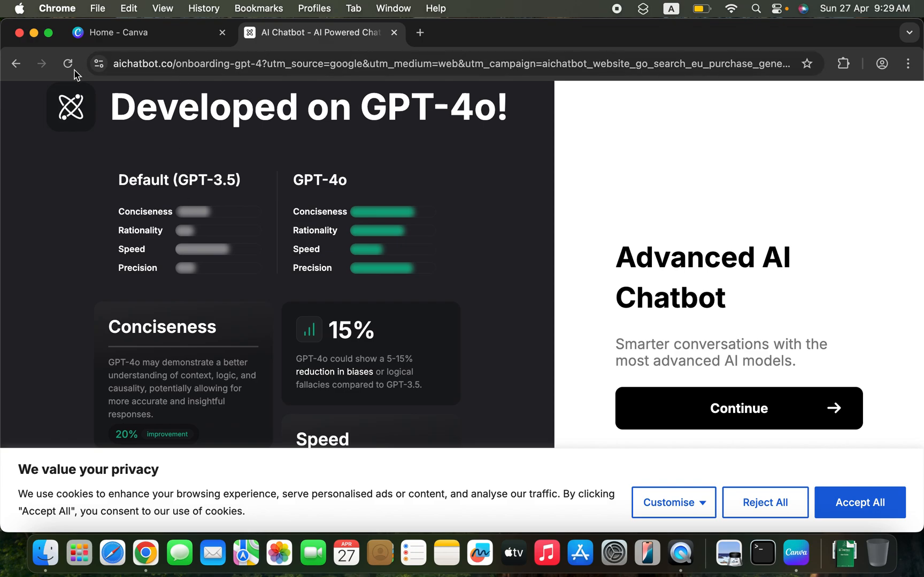
- Search the web for "chatgpt" and open the ChatGPT chat page through OpenAI's "Introducing ChatGPT" article
left_click(166, 63)
type("chatgpt")
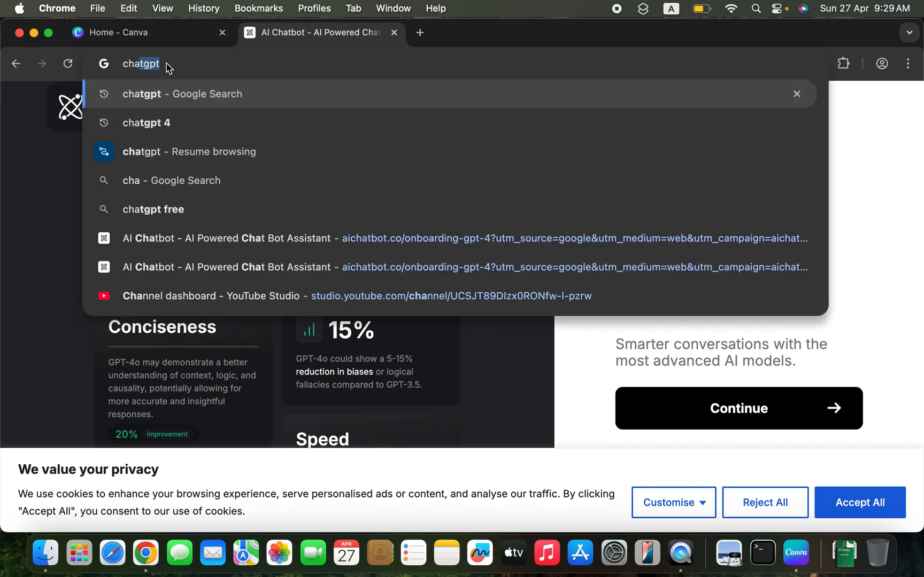
key("Return")
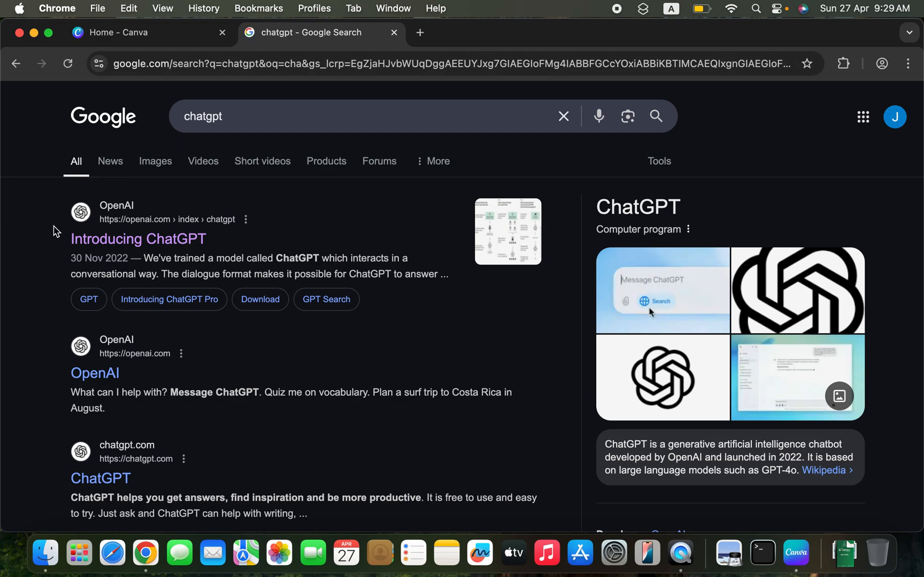
left_click(95, 244)
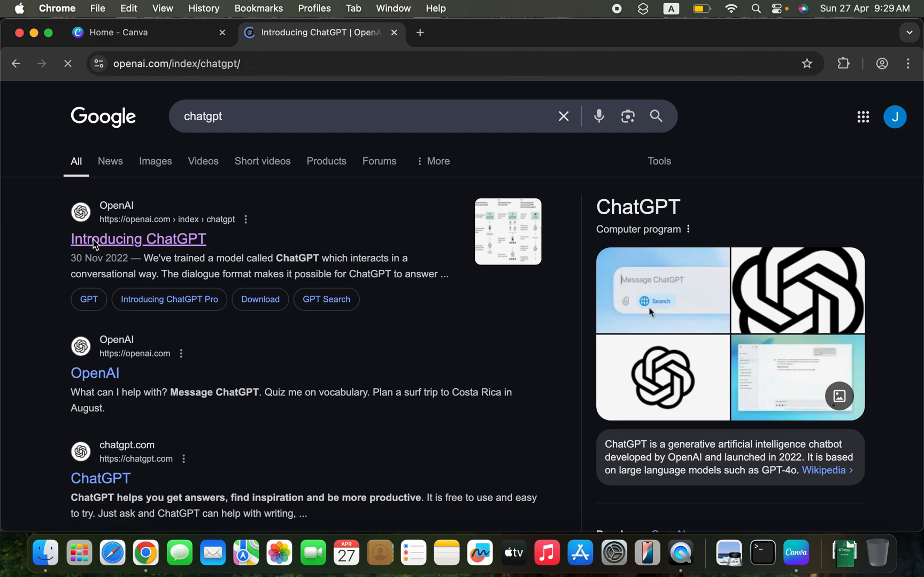
scroll(337, 277, "down", 2)
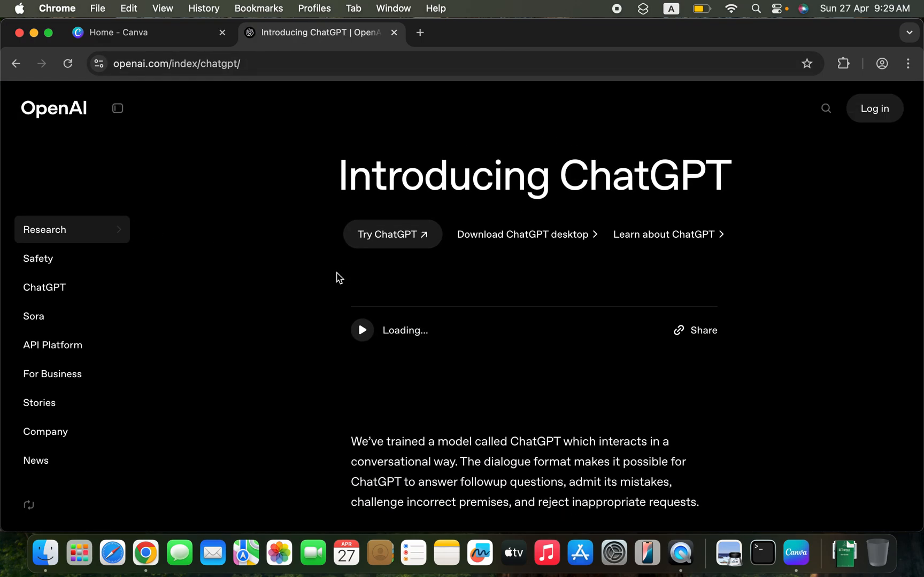
scroll(337, 277, "down", 4)
scroll(337, 277, "up", 2)
scroll(337, 276, "up", 3)
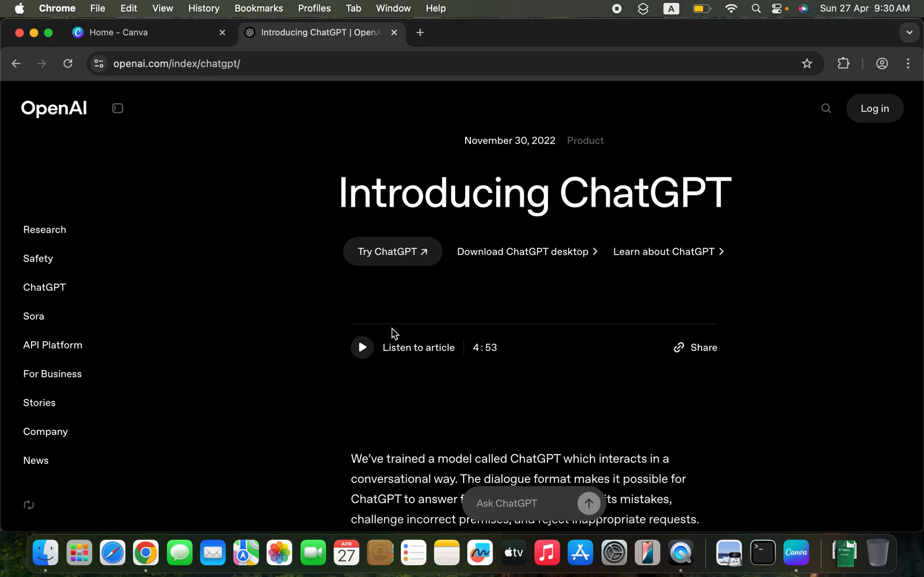
left_click(390, 262)
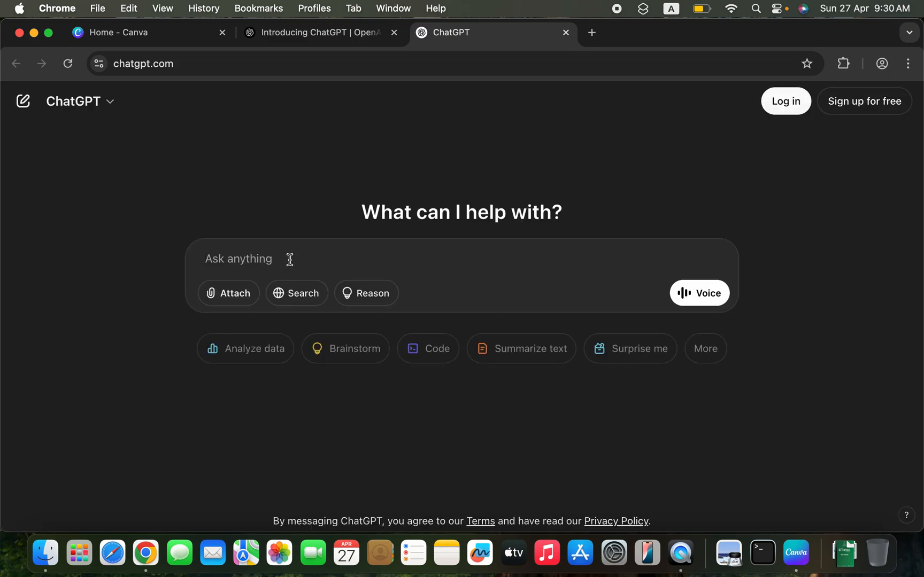
- Send ChatGPT the prompt "write for me 50 world regarging programming or coding for my resume profile"
type("write for me")
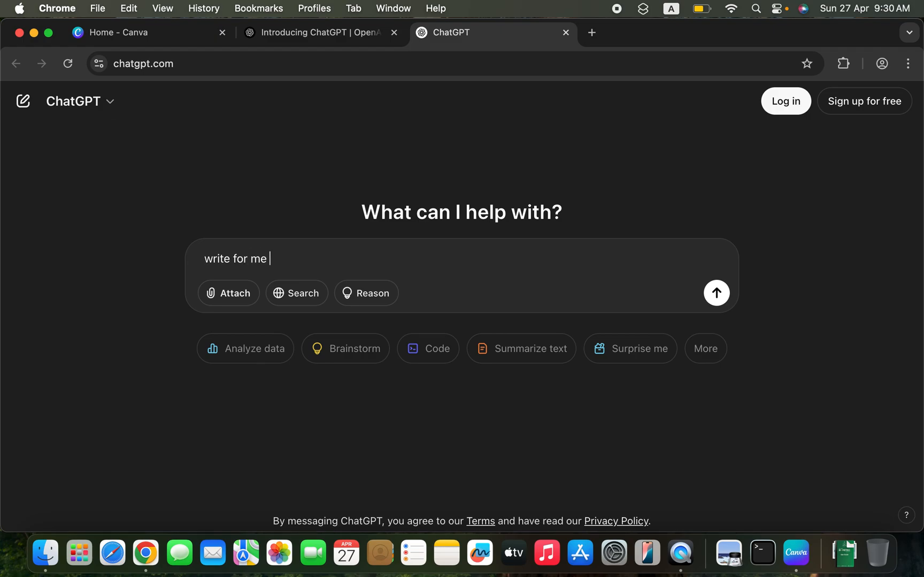
type(" 50 world ")
type("reac")
type("egargin")
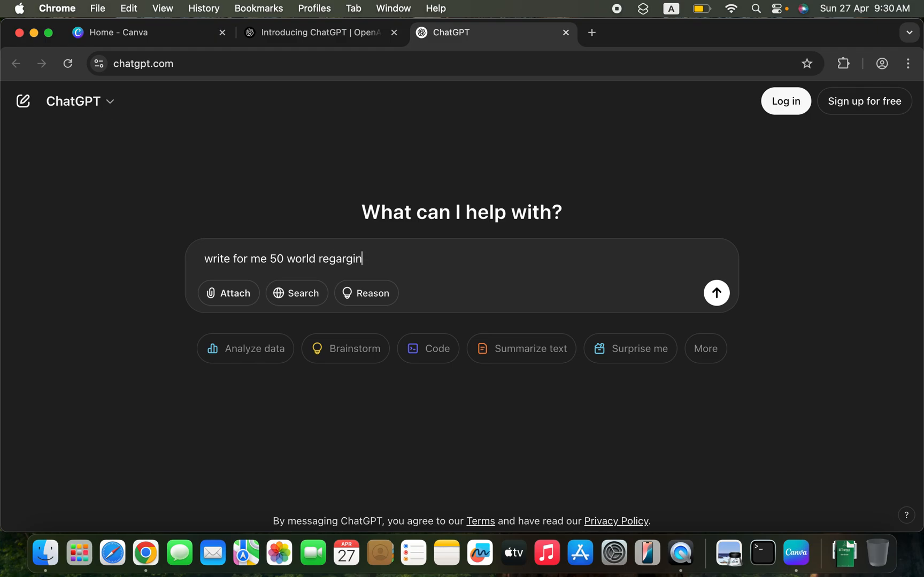
type("g programming o")
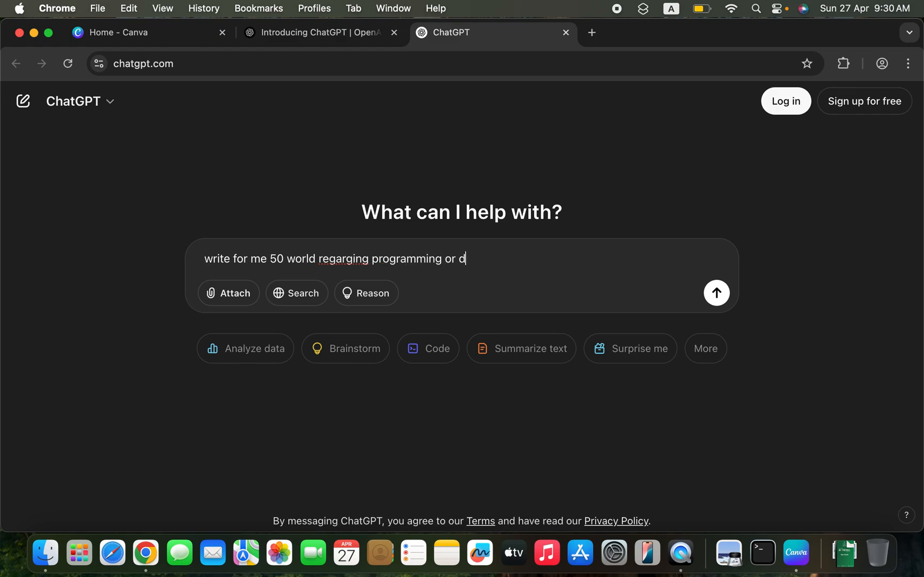
type("r coding for")
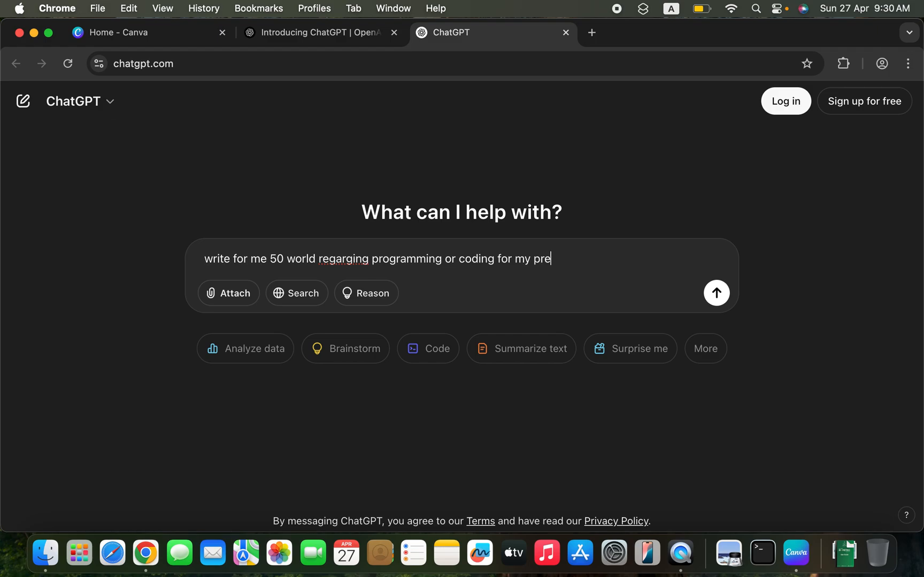
type(" my resume profil")
key("Return")
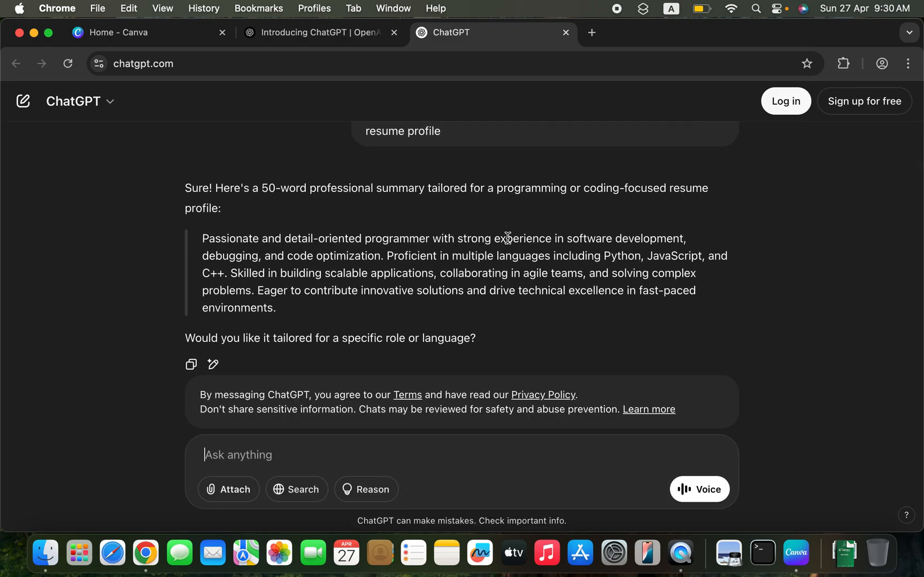
- Copy the summary paragraph generated by ChatGPT and replace the text under the PROFIL heading in the Canva resume with it
left_click_drag(273, 307, 206, 242)
key("super+c")
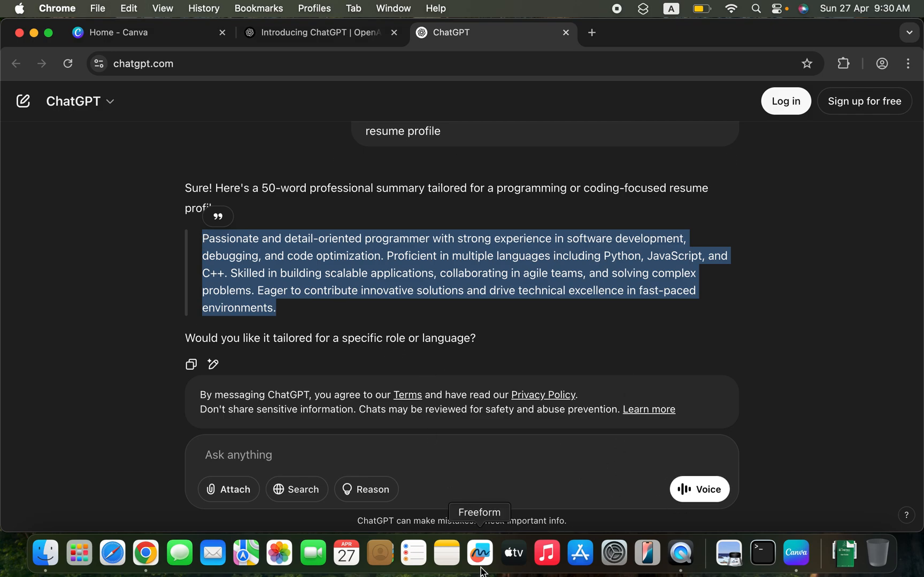
left_click(792, 557)
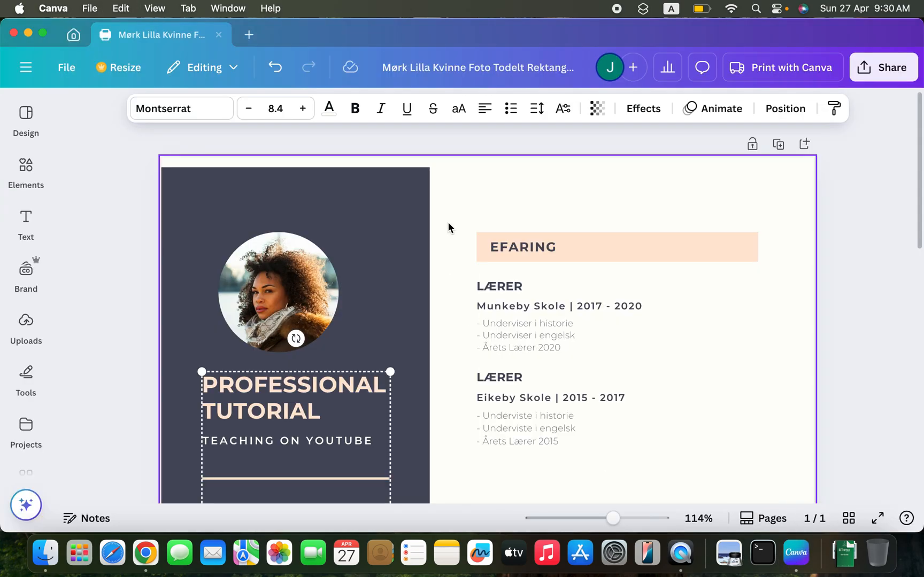
scroll(532, 317, "down", 4)
scroll(532, 316, "down", 2)
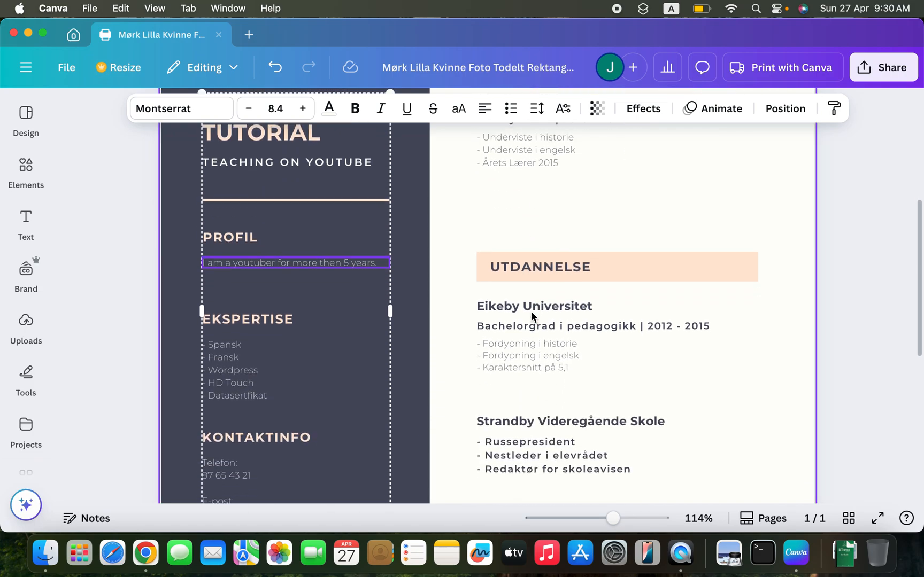
left_click(360, 255)
double_click(360, 255)
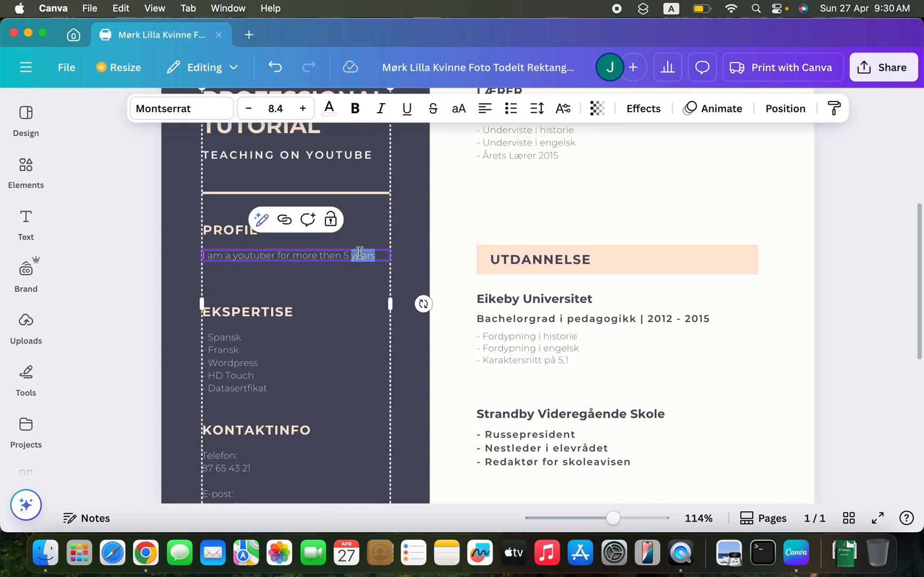
key("super+a")
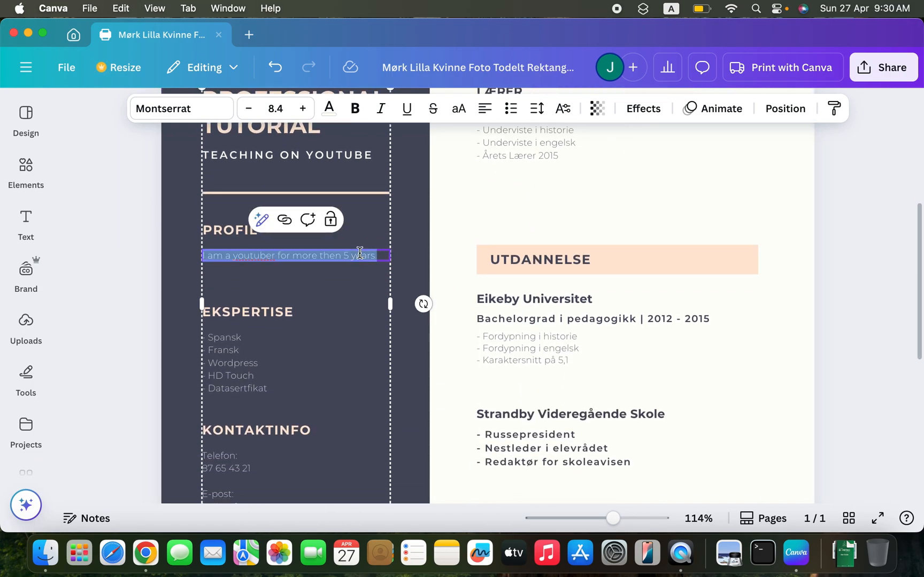
key("super+v")
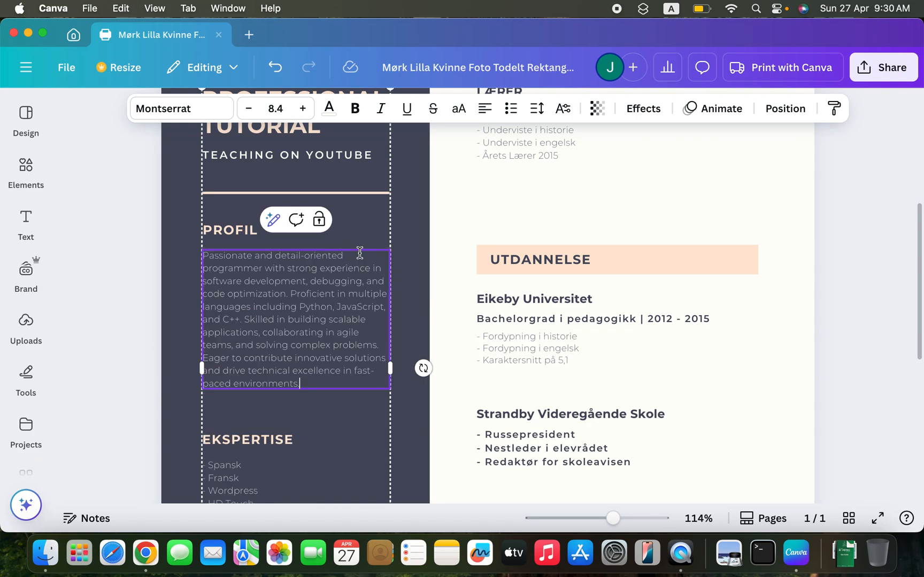
- Replace the EKSPERTISE heading in the dark column with "LANGUAGES"
scroll(360, 256, "down", 5)
scroll(361, 258, "up", 3)
scroll(360, 259, "up", 2)
left_click(345, 194)
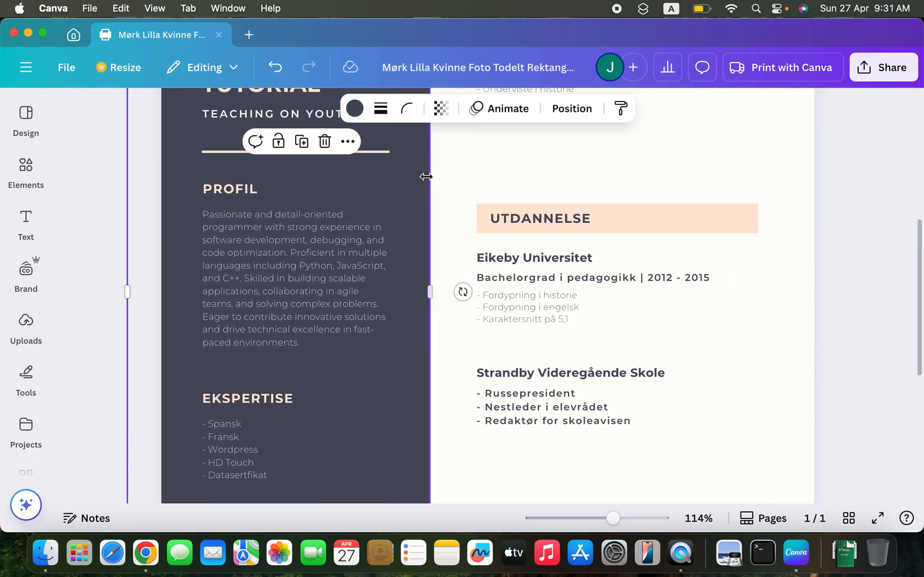
scroll(309, 274, "up", 5)
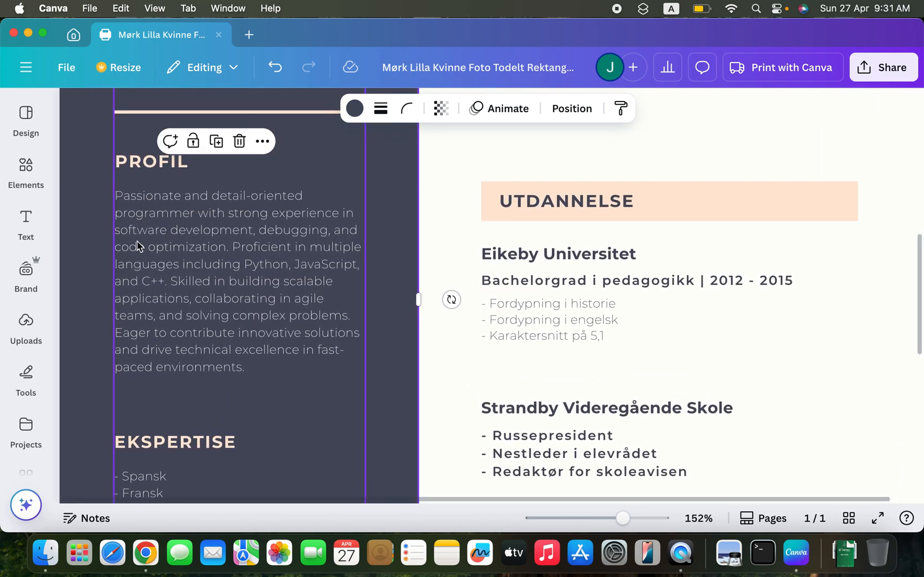
scroll(509, 203, "down", 4)
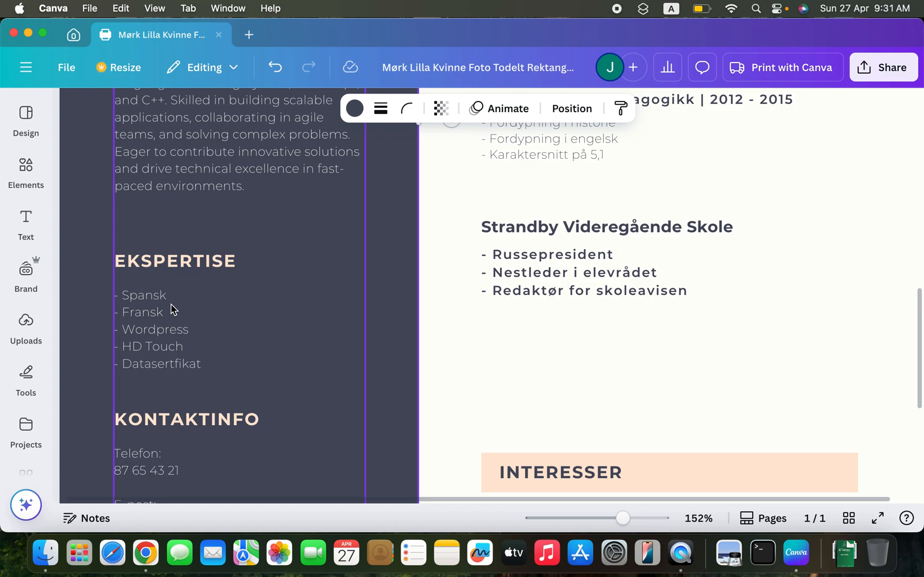
double_click(195, 267)
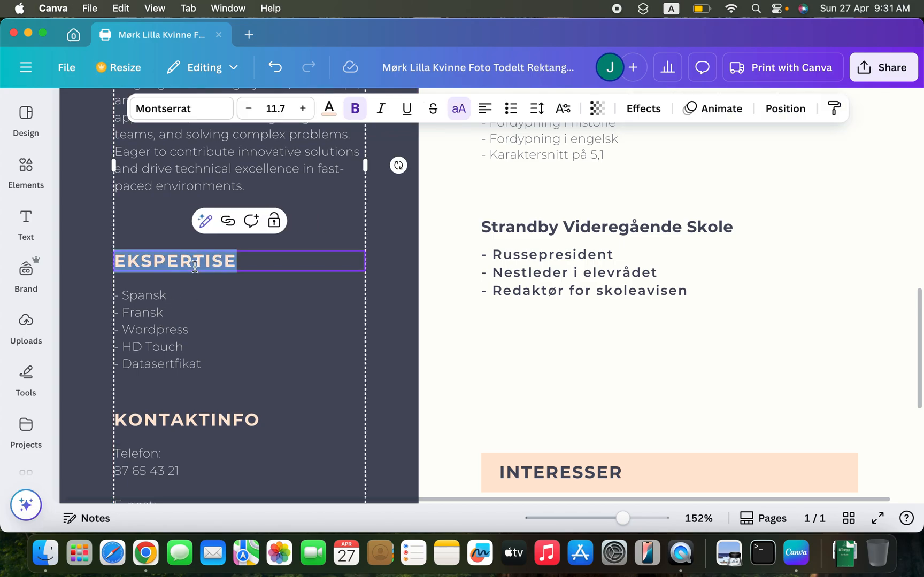
type("LANGUAGES")
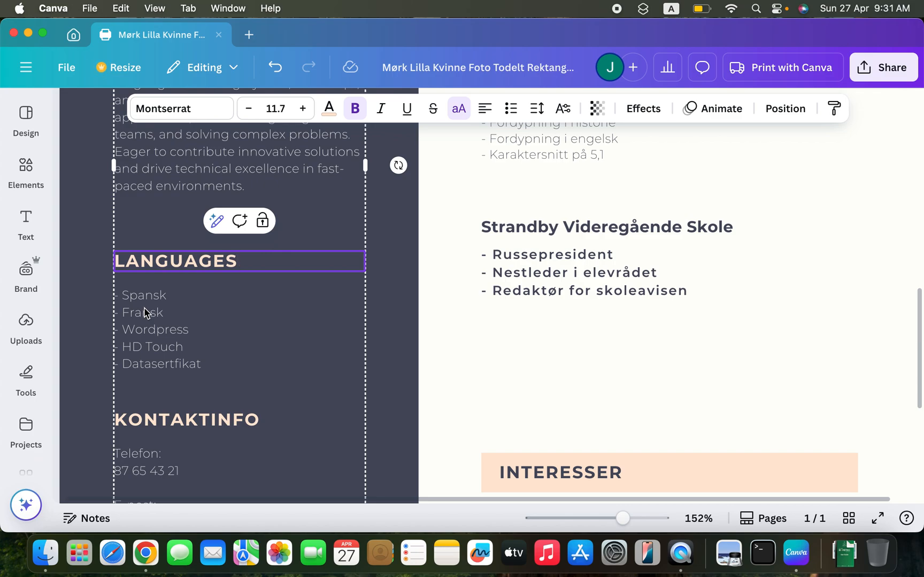
- Replace the KONTAKTINFO heading in the dark column with "CONTACT"
scroll(151, 334, "down", 3)
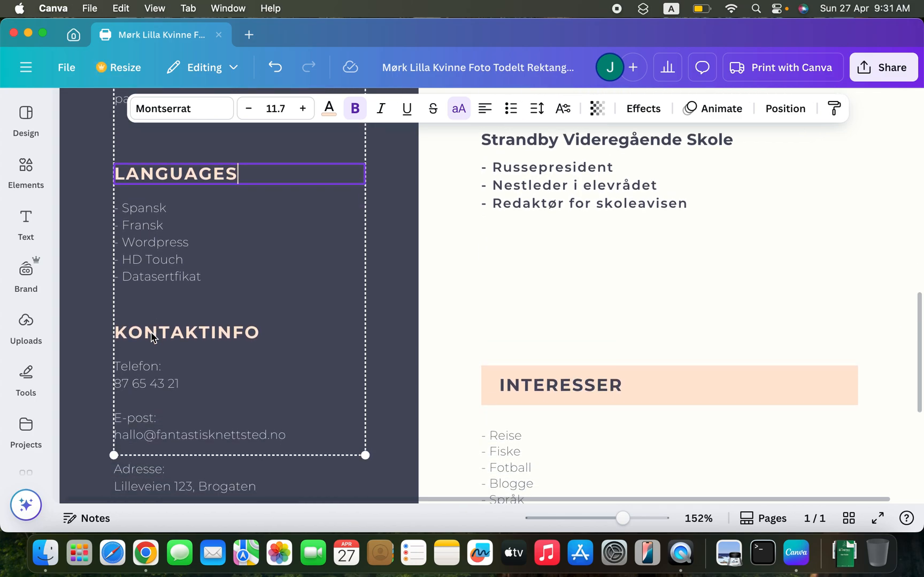
double_click(168, 310)
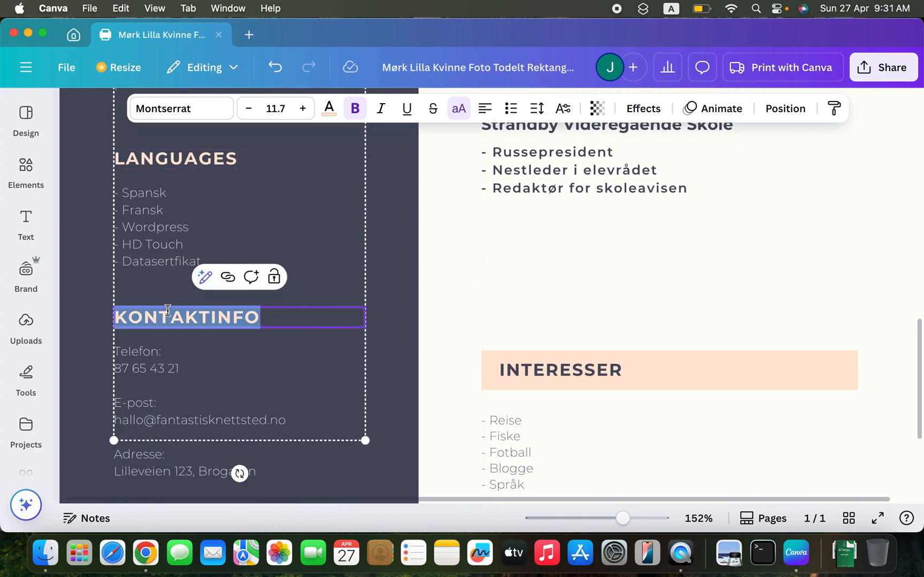
type("CONTATC")
key("BackSpace")
key("BackSpace")
type("CT")
- Review the whole resume page, from the photo and title to the contact section, and deselect the text
scroll(168, 311, "up", 2)
scroll(168, 311, "down", 3)
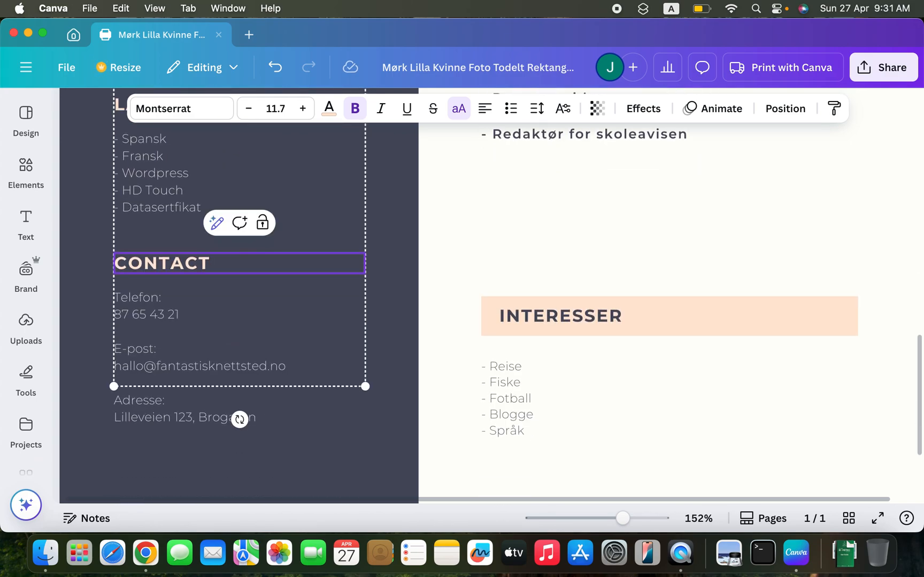
scroll(240, 294, "up", 10)
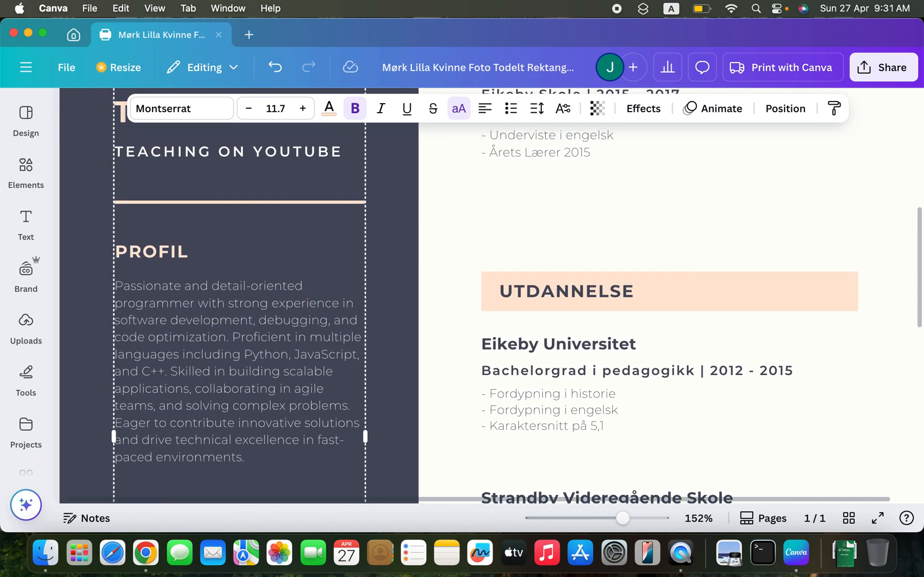
scroll(241, 294, "up", 8)
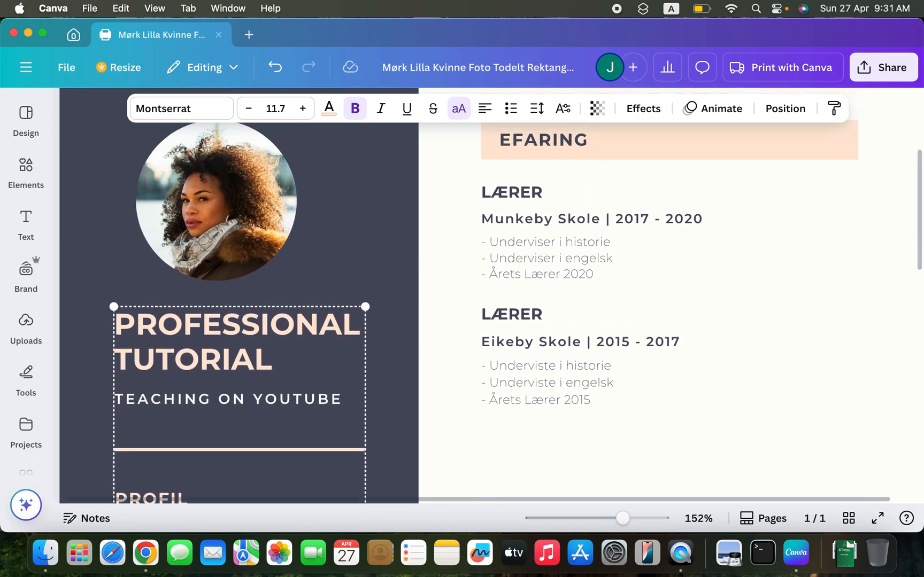
scroll(241, 294, "up", 2)
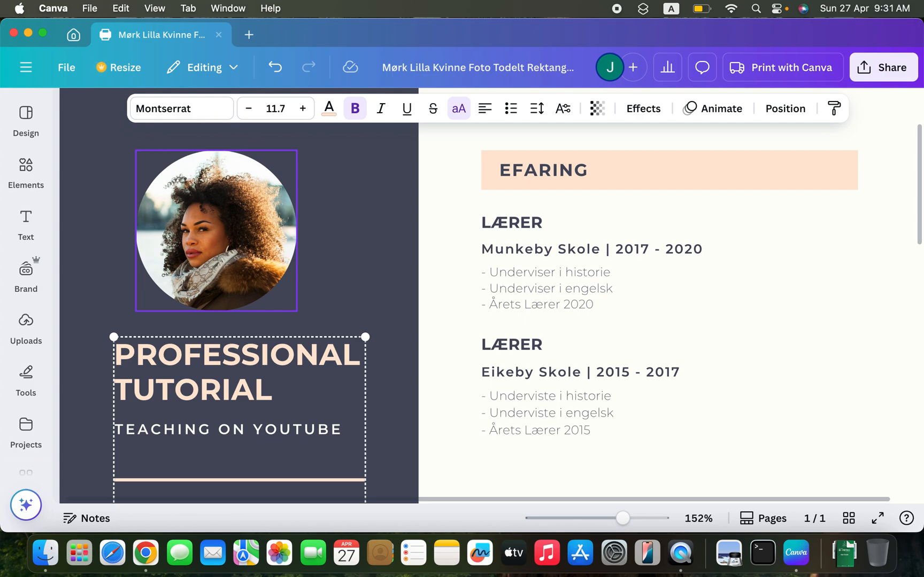
scroll(429, 351, "down", 5)
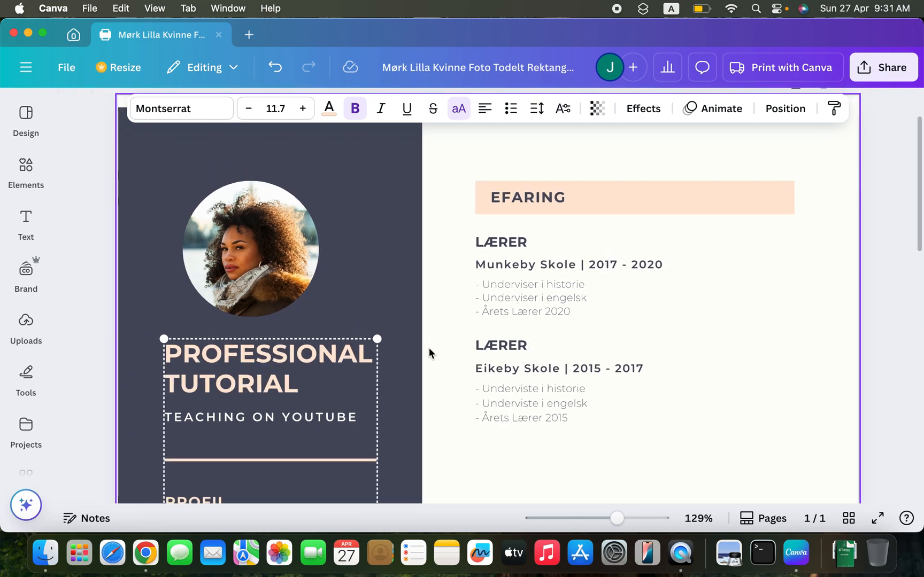
scroll(459, 314, "down", 5)
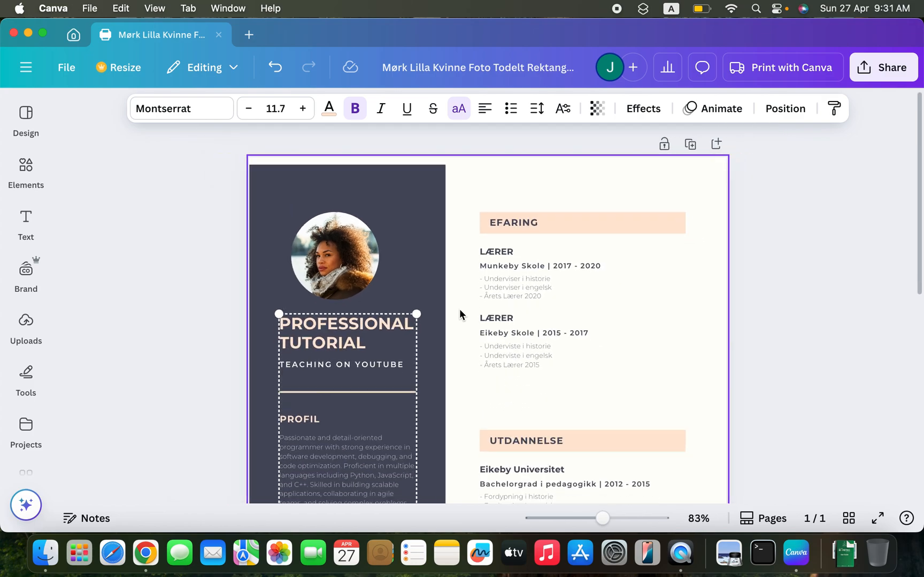
scroll(460, 314, "down", 1)
scroll(460, 314, "down", 5)
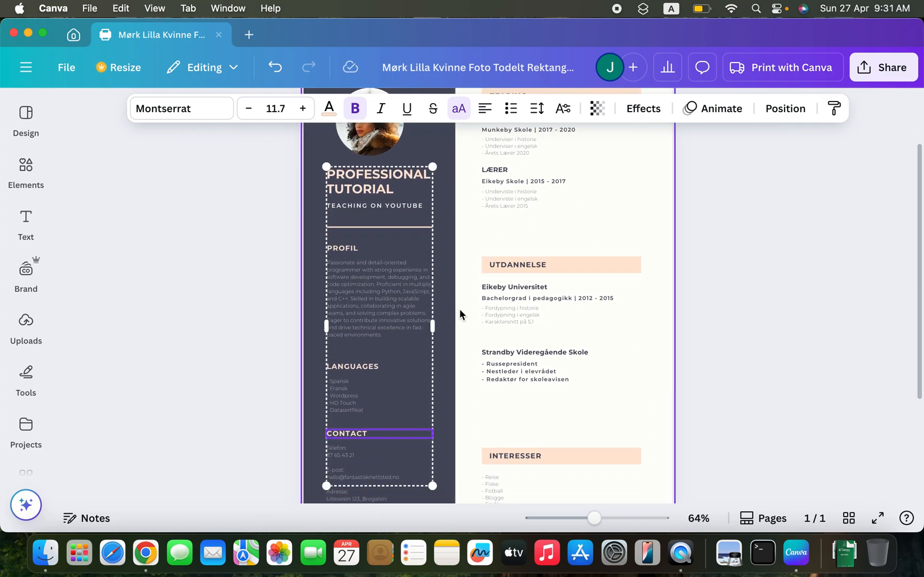
scroll(459, 309, "up", 6)
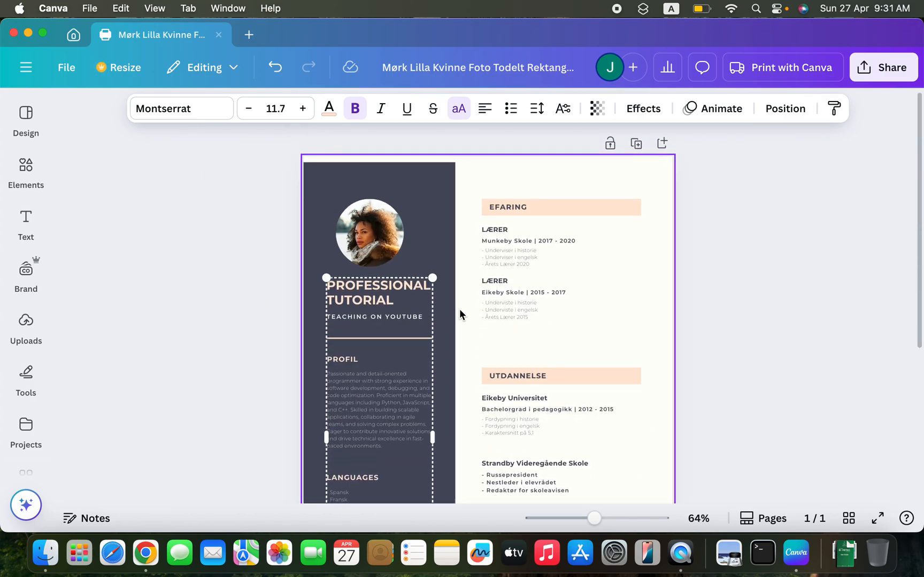
left_click(708, 228)
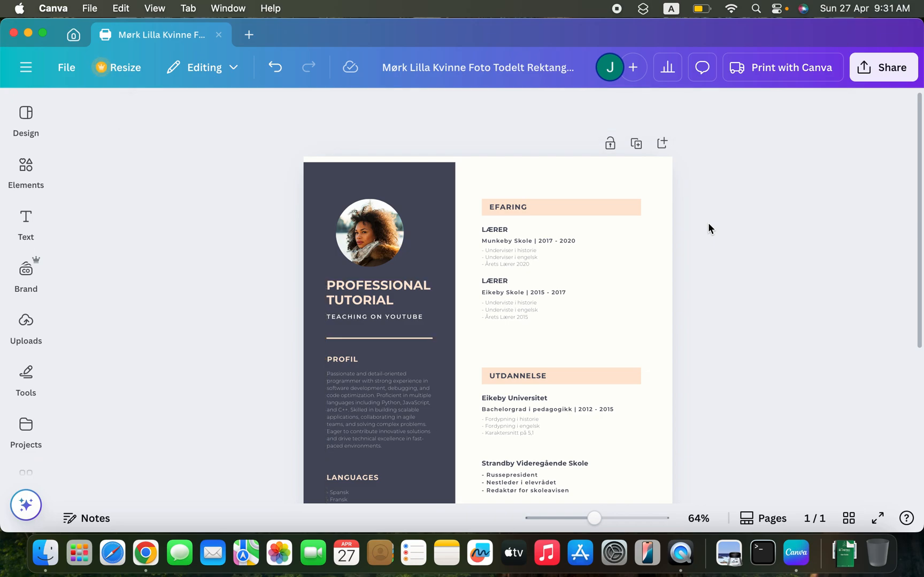
- Download the resume as a PDF Standard file and save it in the Downloads folder under the suggested name
left_click(871, 67)
scroll(698, 321, "down", 1)
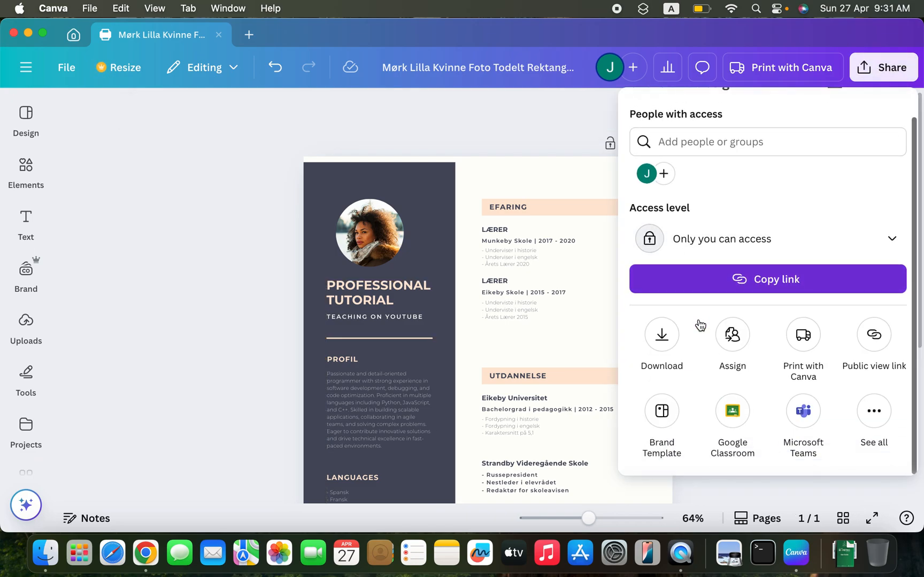
left_click(662, 337)
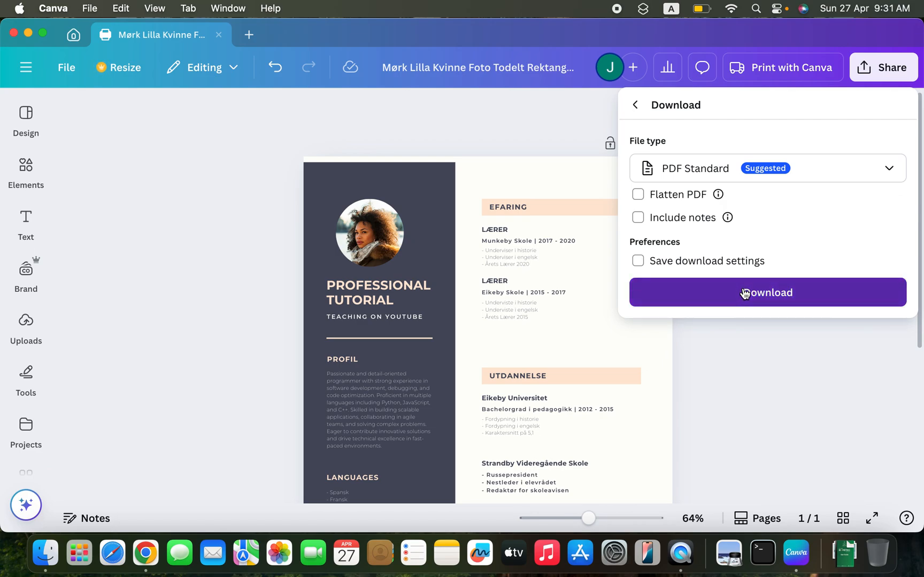
left_click(744, 293)
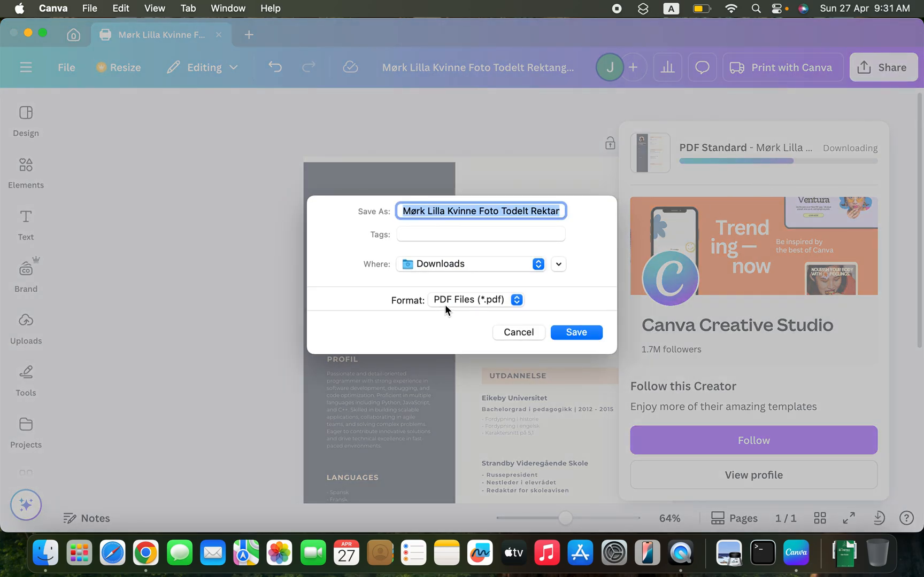
left_click(566, 331)
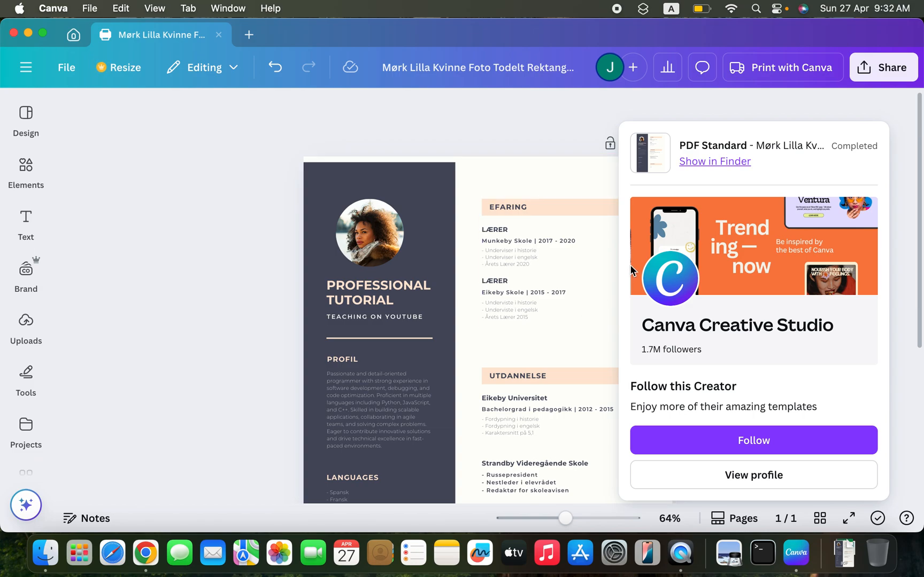
- Show the downloaded resume PDF in Finder, open it in Preview and look through the page
left_click(713, 161)
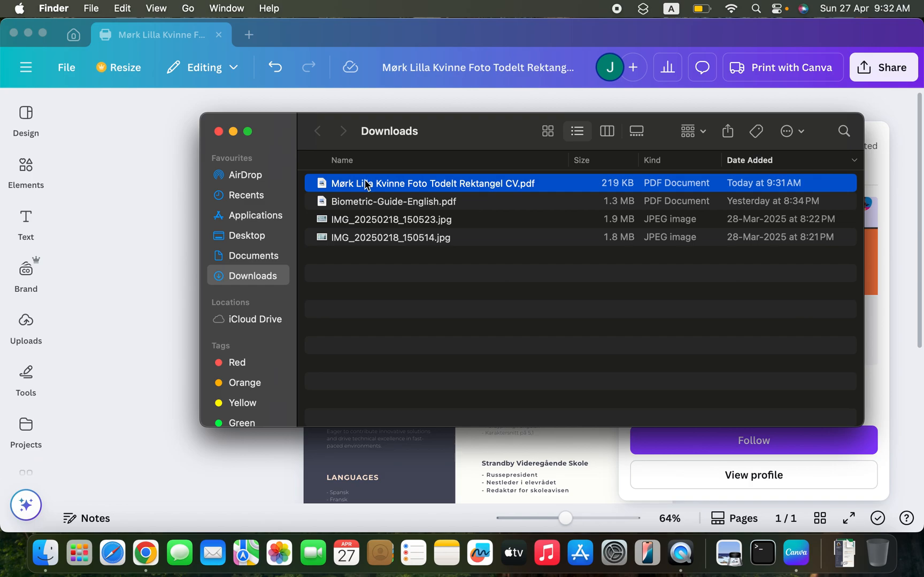
double_click(365, 185)
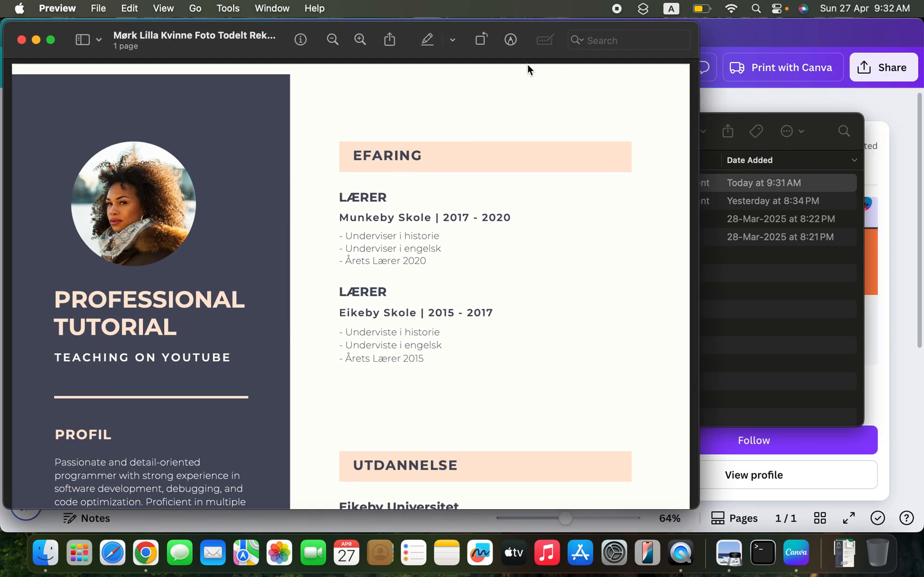
scroll(497, 162, "down", 10)
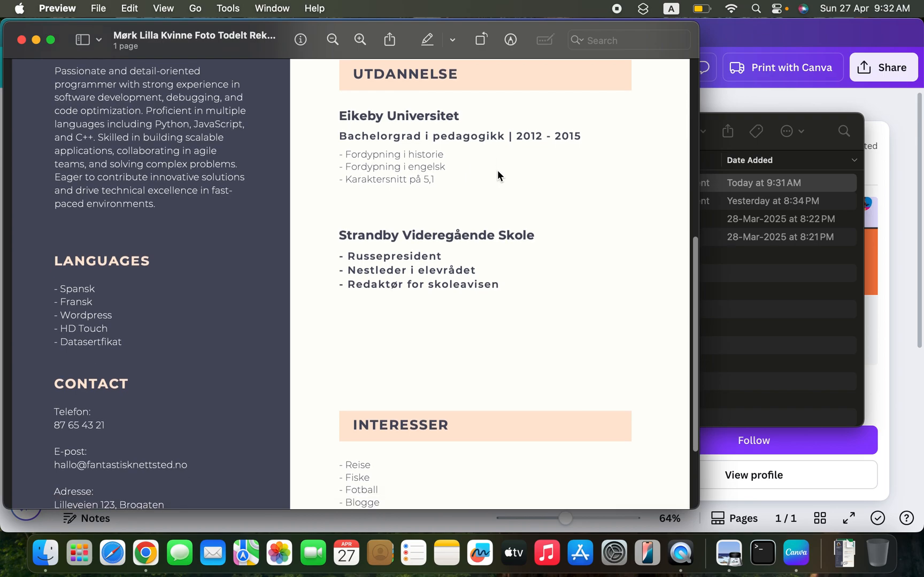
scroll(497, 171, "up", 10)
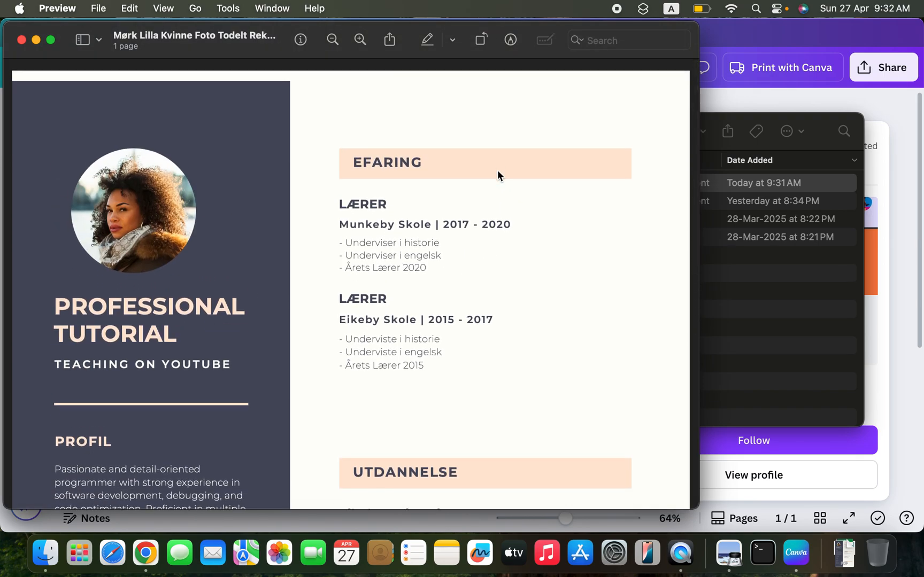